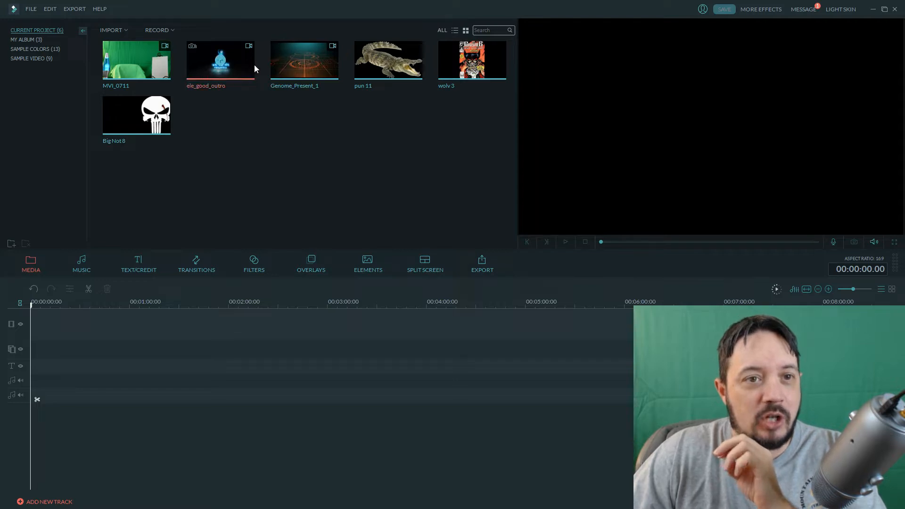
Place the Genome_Present_1 clip at the start of the main video track.
{"action": "left_click", "coordinate": [333, 78]}
{"action": "left_click_drag", "start_coordinate": [334, 78], "coordinate": [80, 338]}
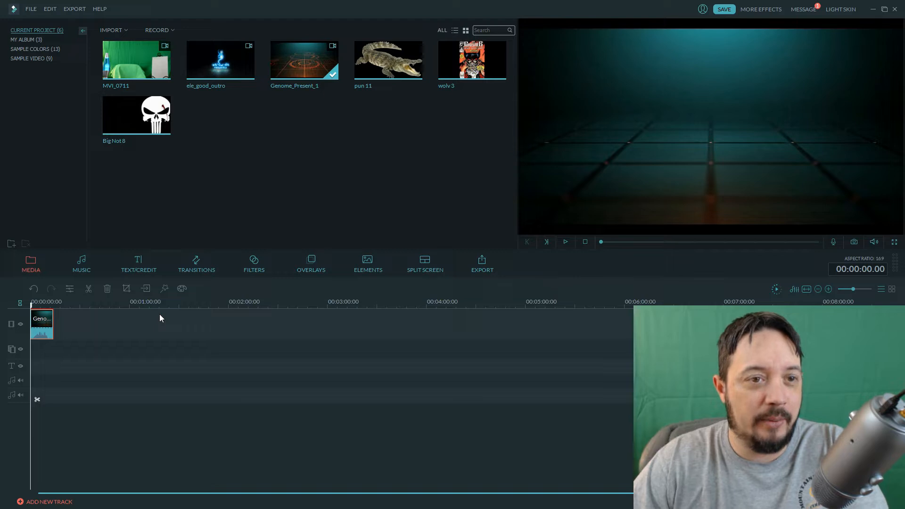
Add the Big Not 8 image directly after the intro clip on the main track and stretch it to about 00:04:15.
{"action": "mouse_move", "coordinate": [125, 118]}
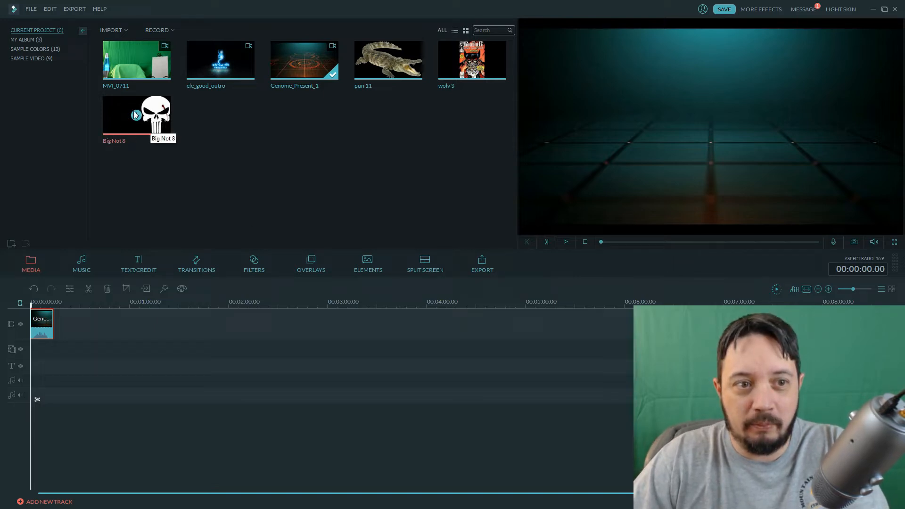
{"action": "left_click", "coordinate": [53, 49]}
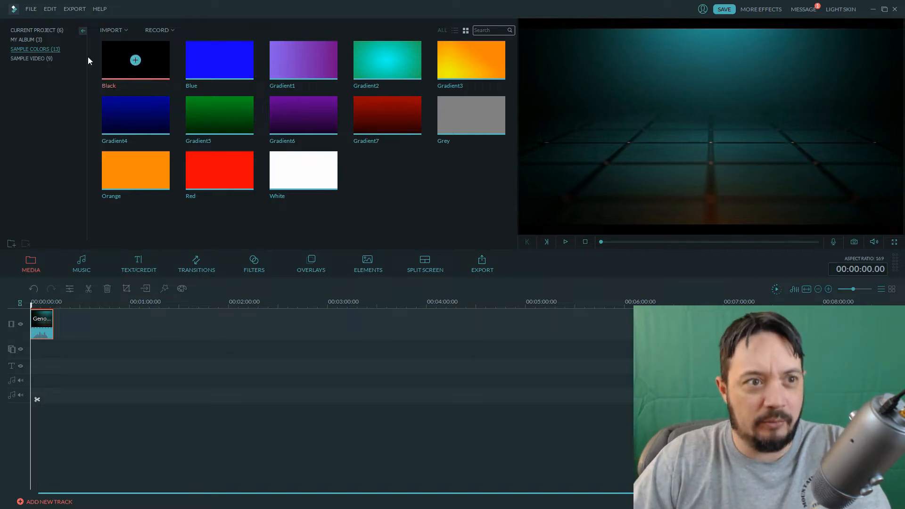
{"action": "left_click", "coordinate": [40, 30]}
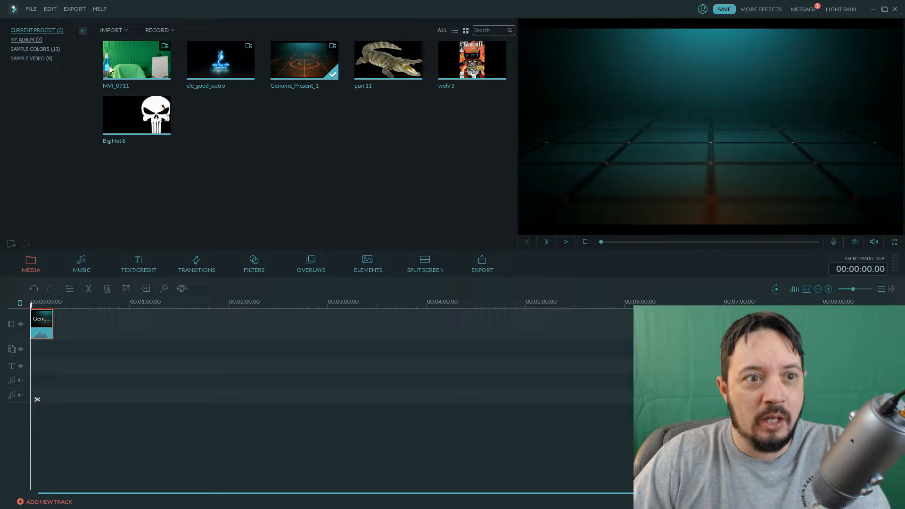
{"action": "left_click_drag", "start_coordinate": [141, 116], "coordinate": [121, 321]}
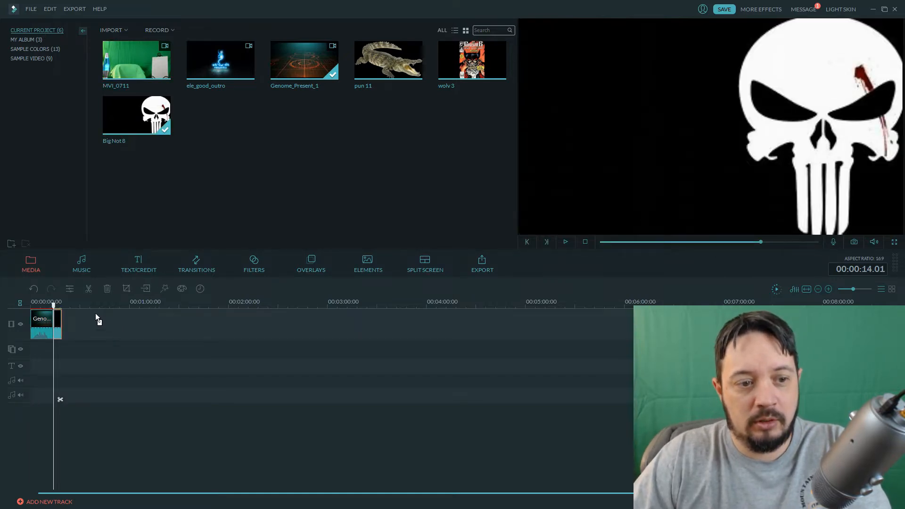
{"action": "left_click_drag", "start_coordinate": [60, 321], "coordinate": [453, 321]}
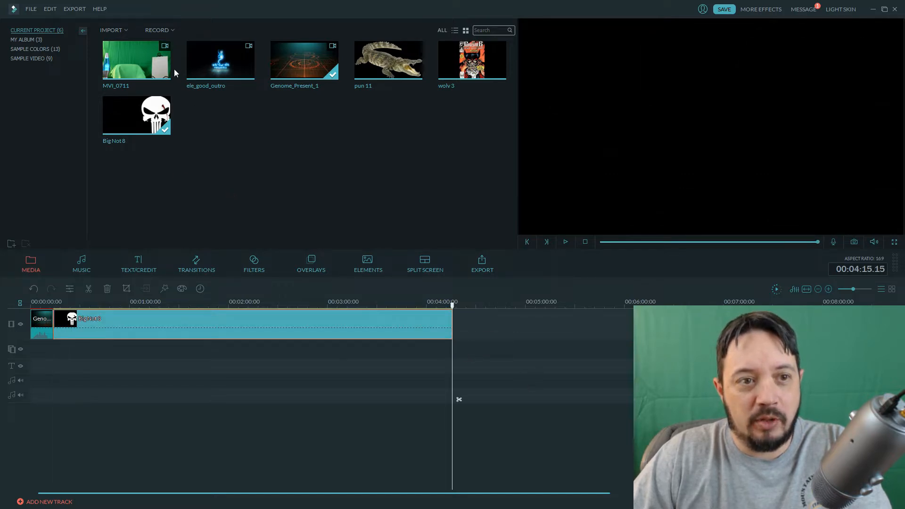
Overlay MVI_0711 on the picture-in-picture track from the start of the Big Not 8 image, and extend the image to the overlay's end.
{"action": "left_click_drag", "start_coordinate": [150, 60], "coordinate": [56, 346]}
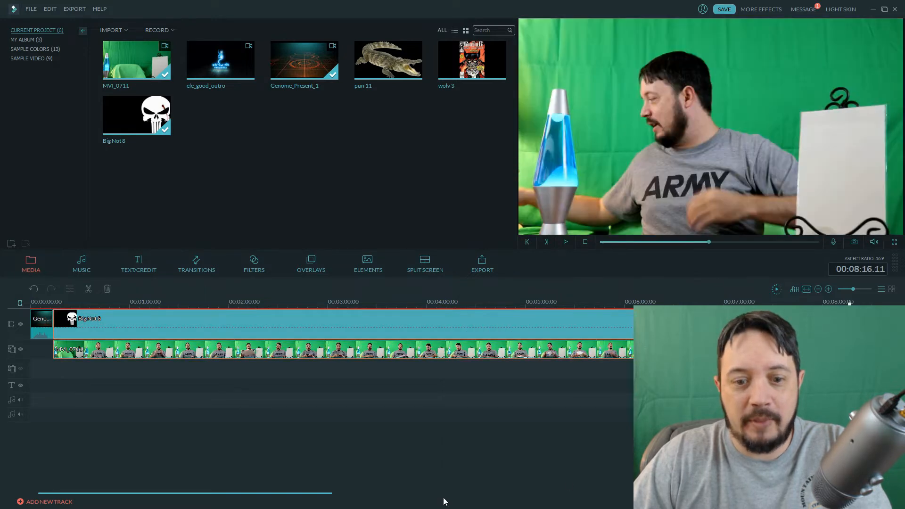
{"action": "left_click", "coordinate": [859, 289]}
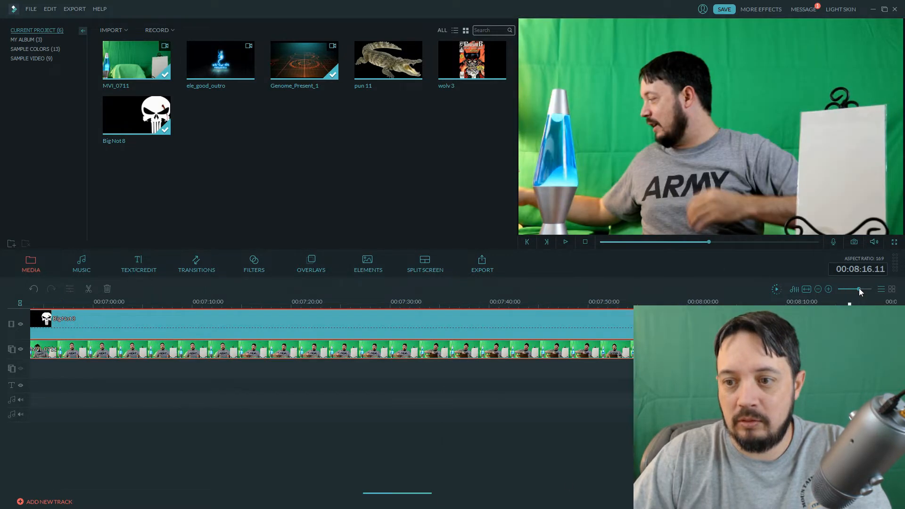
{"action": "left_click_drag", "start_coordinate": [859, 289], "coordinate": [850, 289]}
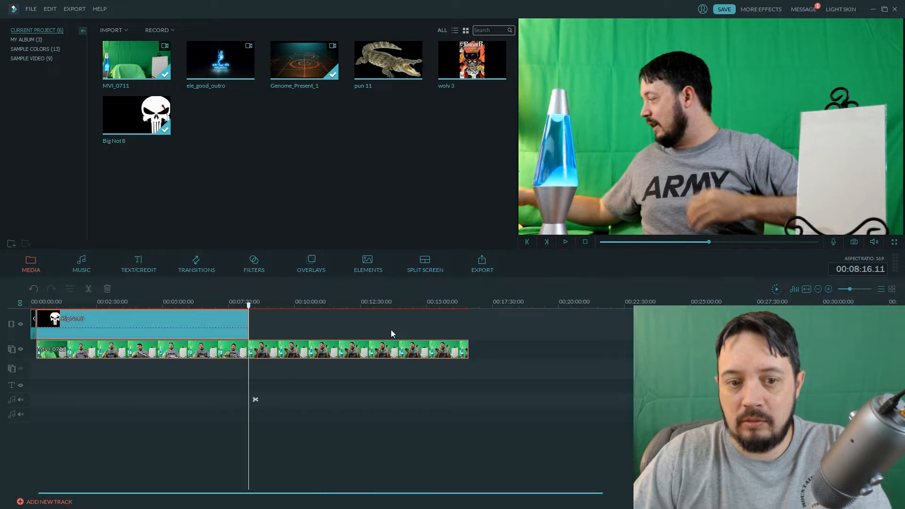
{"action": "left_click", "coordinate": [238, 335]}
{"action": "left_click_drag", "start_coordinate": [248, 322], "coordinate": [465, 330]}
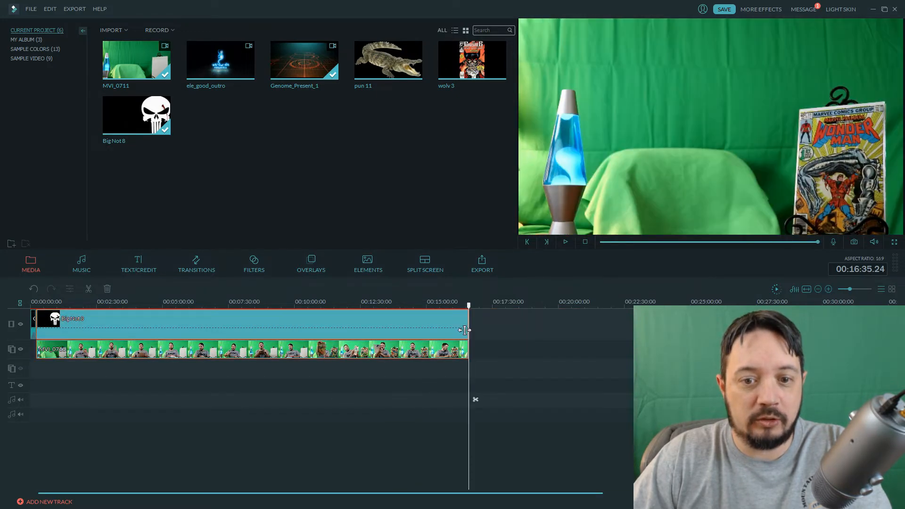
Check where the background image and overlay end, and scrub through the overlay's opening seconds after the intro.
{"action": "left_click", "coordinate": [859, 289]}
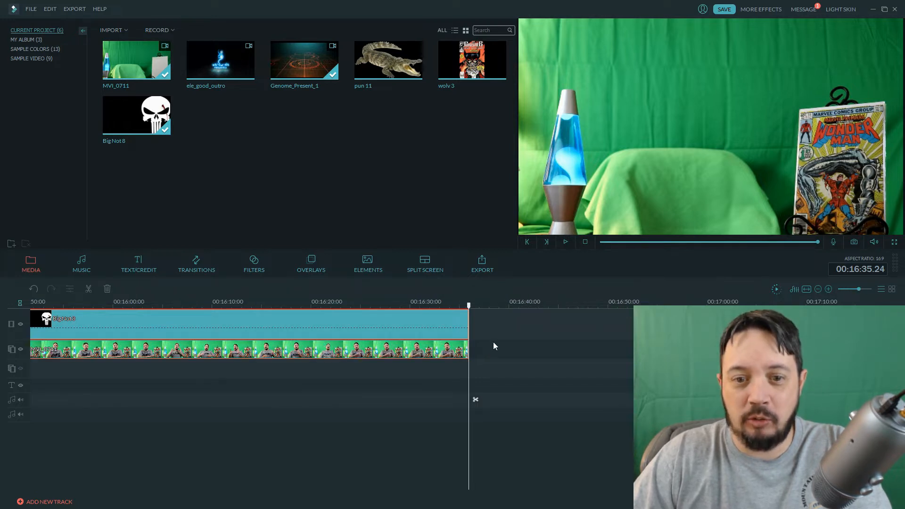
{"action": "left_click_drag", "start_coordinate": [797, 493], "coordinate": [42, 501]}
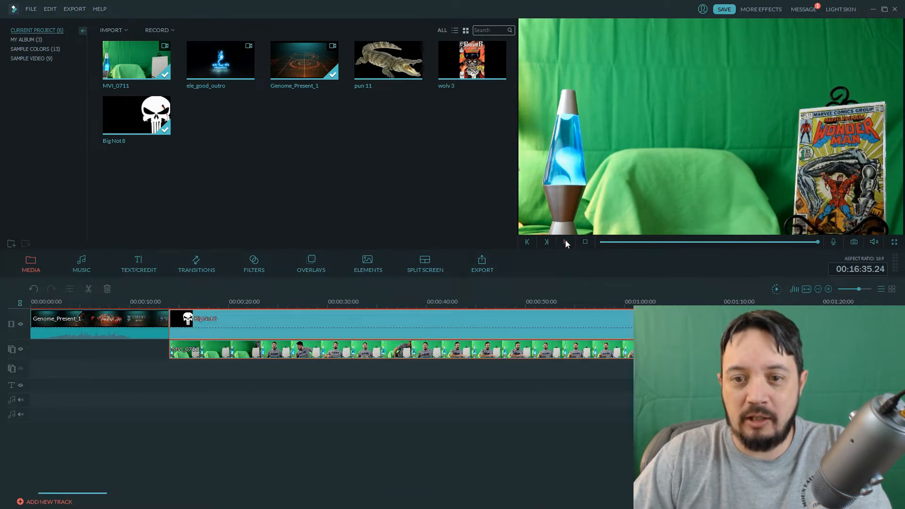
{"action": "left_click", "coordinate": [249, 336]}
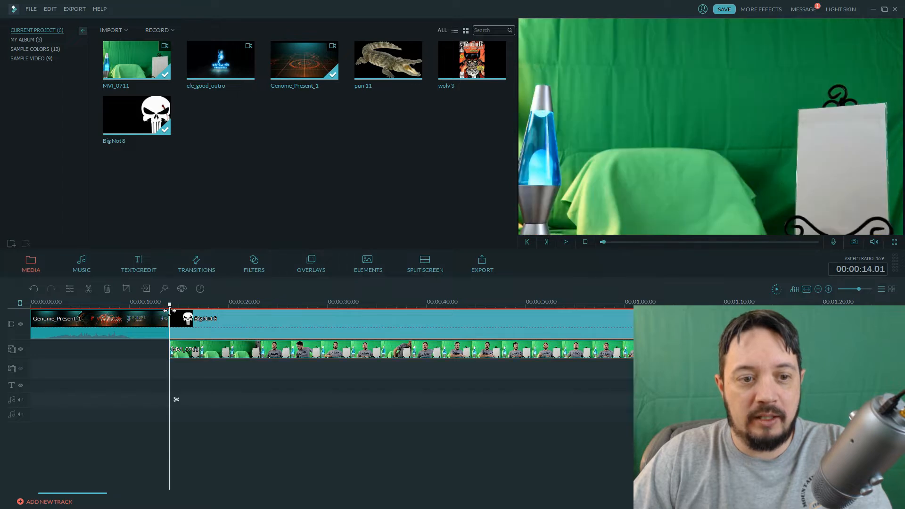
{"action": "left_click_drag", "start_coordinate": [170, 310], "coordinate": [227, 315]}
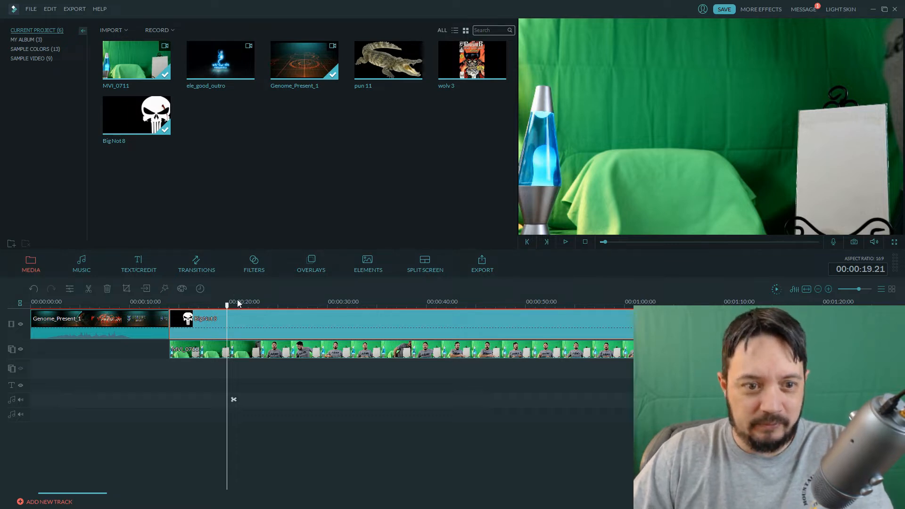
{"action": "left_click_drag", "start_coordinate": [228, 309], "coordinate": [218, 308]}
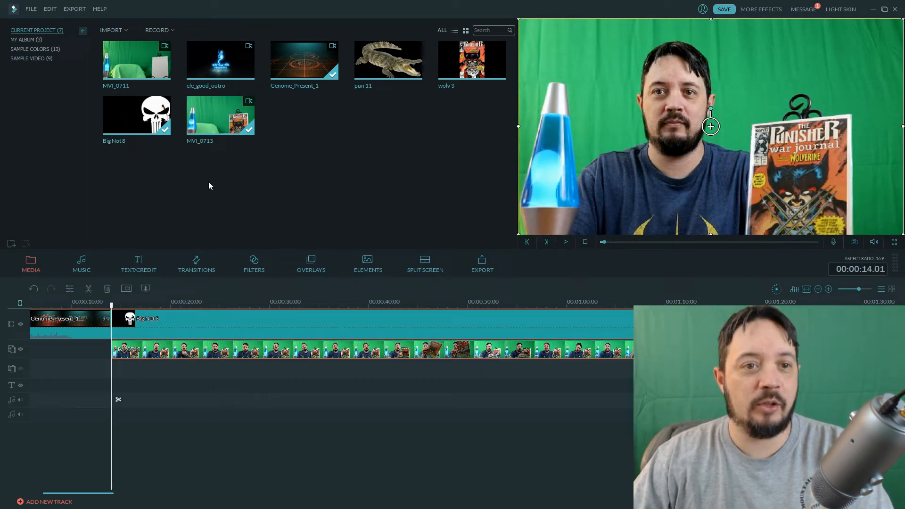
Remove MVI_0711 from the project's media library.
{"action": "left_click", "coordinate": [156, 59]}
{"action": "key", "text": "Delete"}
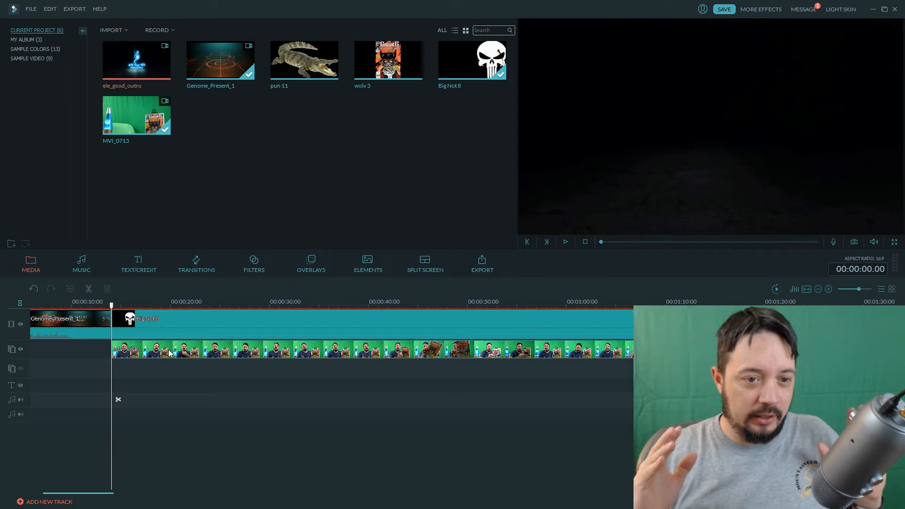
Move the playhead to about 00:00:19 over the MVI_0713 overlay and preview the Big Not 8 background image.
{"action": "left_click", "coordinate": [192, 357]}
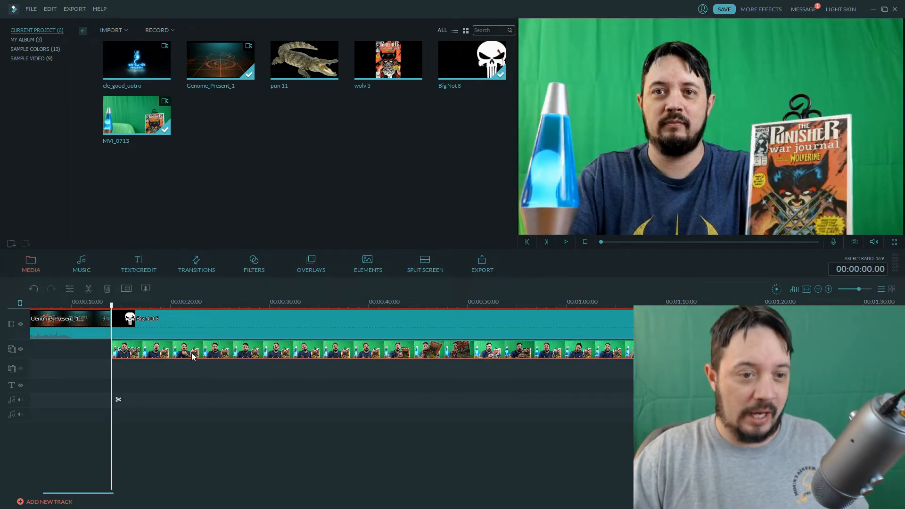
{"action": "left_click_drag", "start_coordinate": [112, 306], "coordinate": [110, 305]}
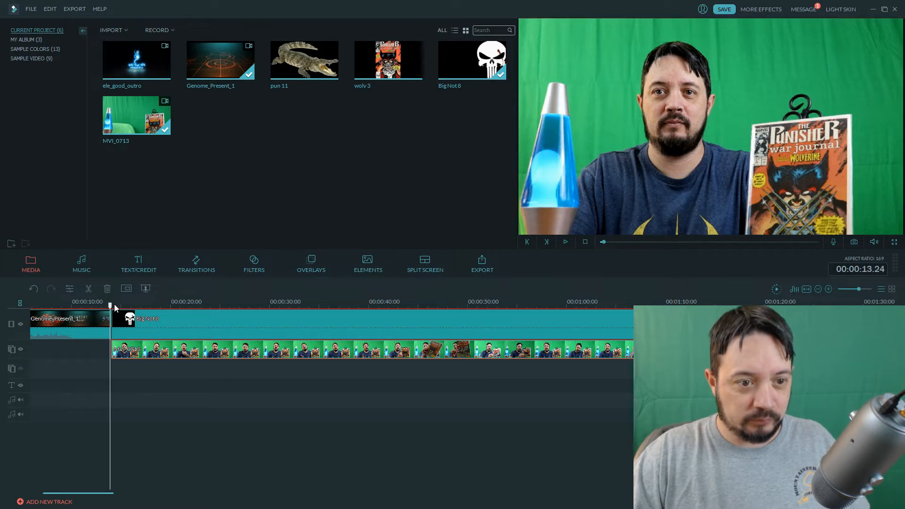
{"action": "left_click", "coordinate": [199, 326]}
{"action": "left_click", "coordinate": [472, 57]}
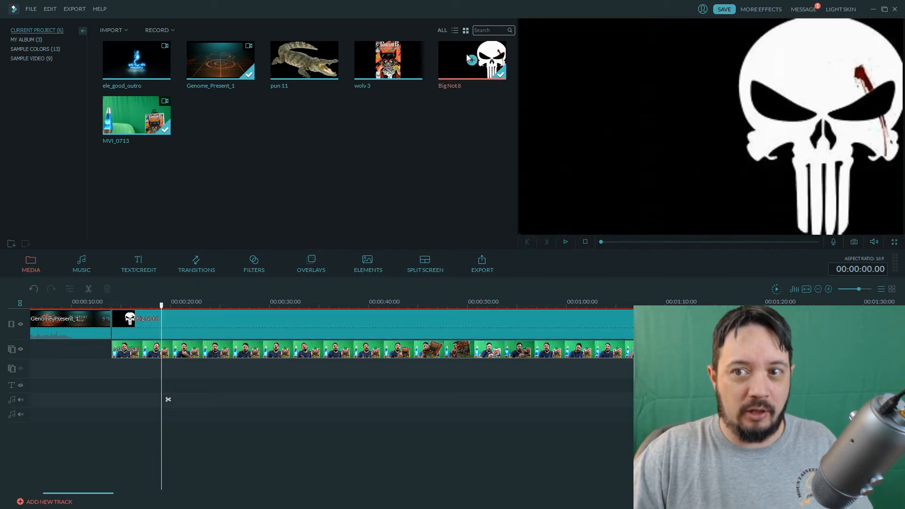
Apply the green screen effect to the MVI_0713 overlay, making the green transparent with an intensity level of 14.
{"action": "right_click", "coordinate": [270, 347]}
{"action": "left_click", "coordinate": [298, 430]}
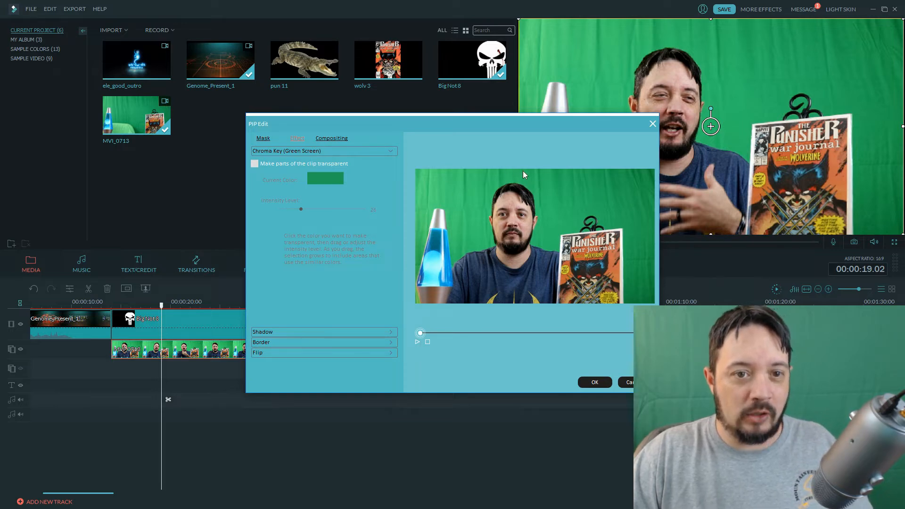
{"action": "left_click", "coordinate": [254, 164]}
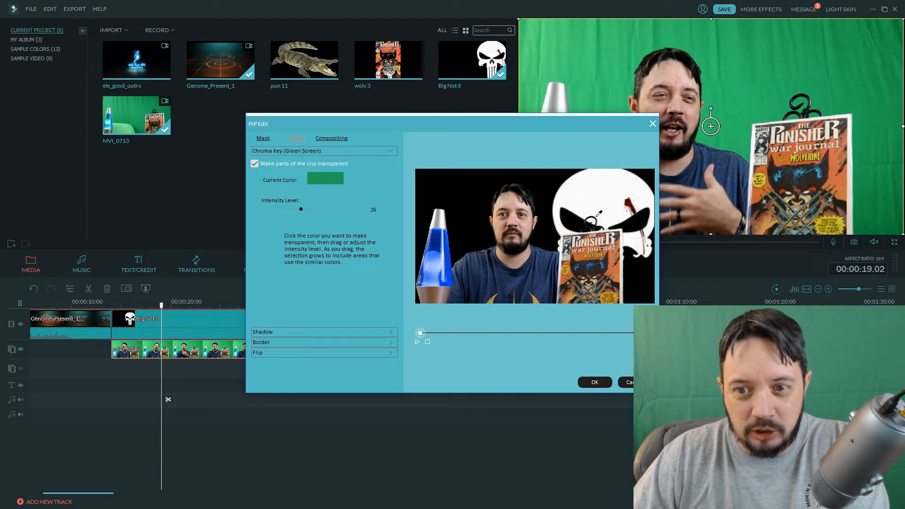
{"action": "left_click_drag", "start_coordinate": [302, 211], "coordinate": [291, 210]}
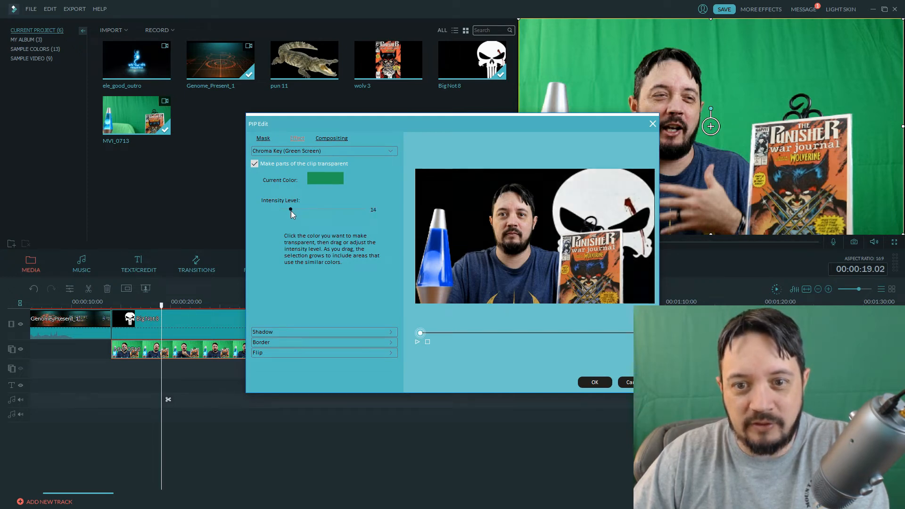
{"action": "left_click", "coordinate": [598, 383]}
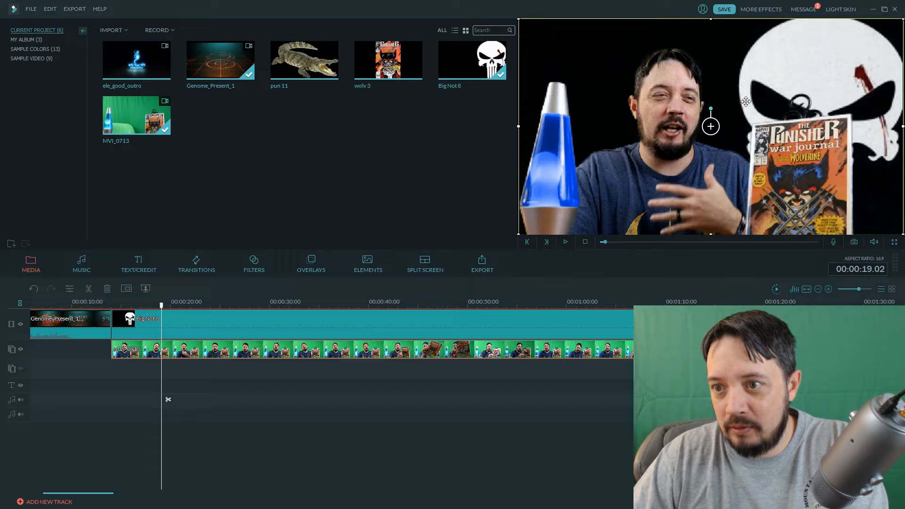
Scale the keyed overlay down to about two thirds of the video frame, anchored in the frame's lower-left corner.
{"action": "left_click_drag", "start_coordinate": [902, 20], "coordinate": [765, 95]}
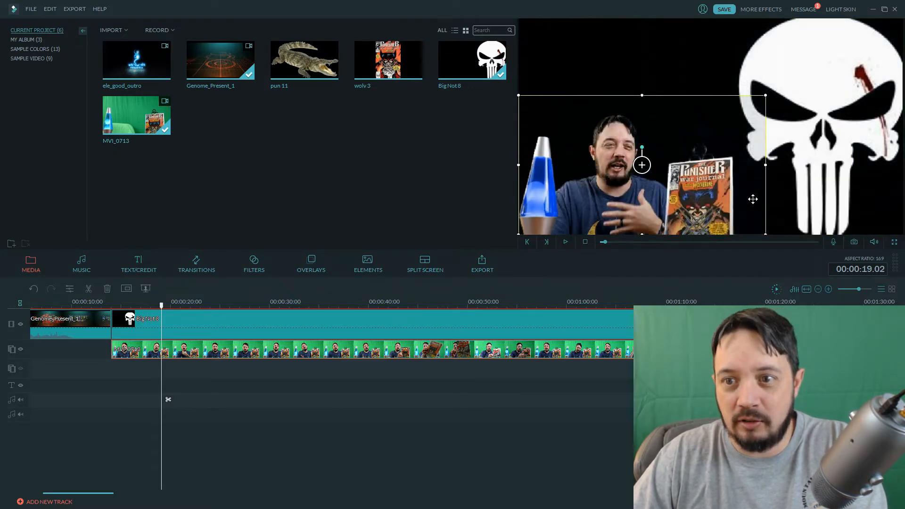
{"action": "left_click", "coordinate": [547, 327]}
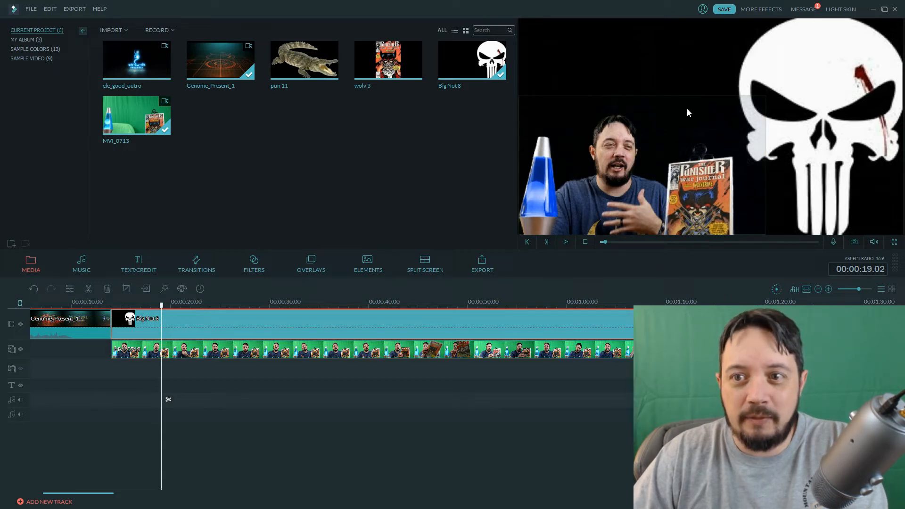
Set the green screen intensity level of the MVI_0713 overlay to 28.
{"action": "right_click", "coordinate": [507, 353]}
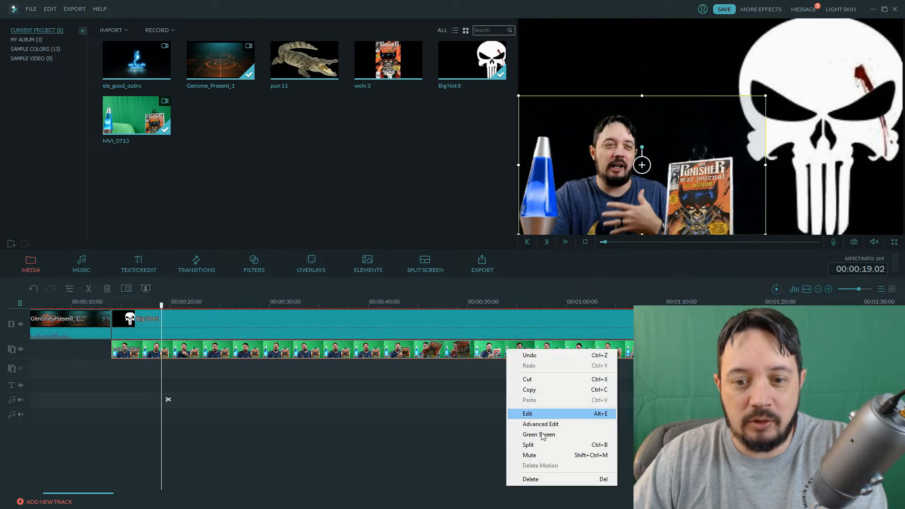
{"action": "left_click", "coordinate": [539, 435]}
{"action": "left_click_drag", "start_coordinate": [289, 208], "coordinate": [303, 212]}
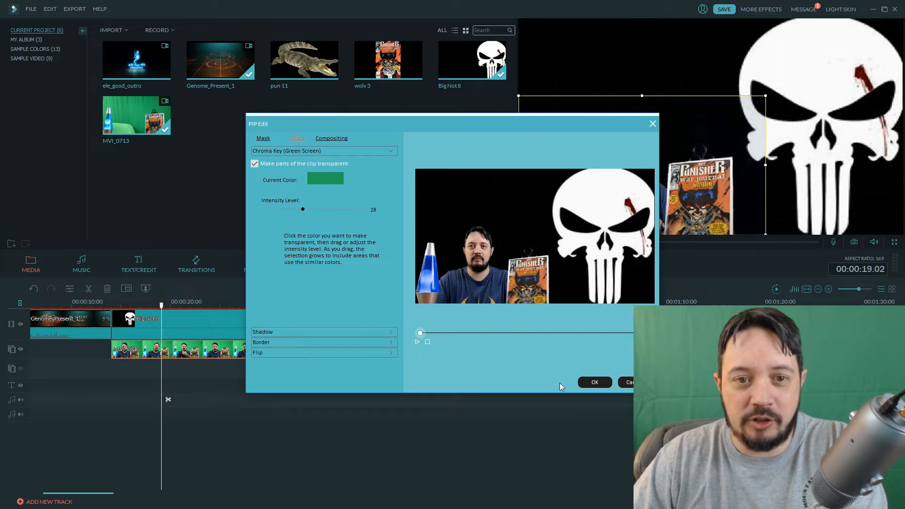
{"action": "left_click", "coordinate": [591, 383]}
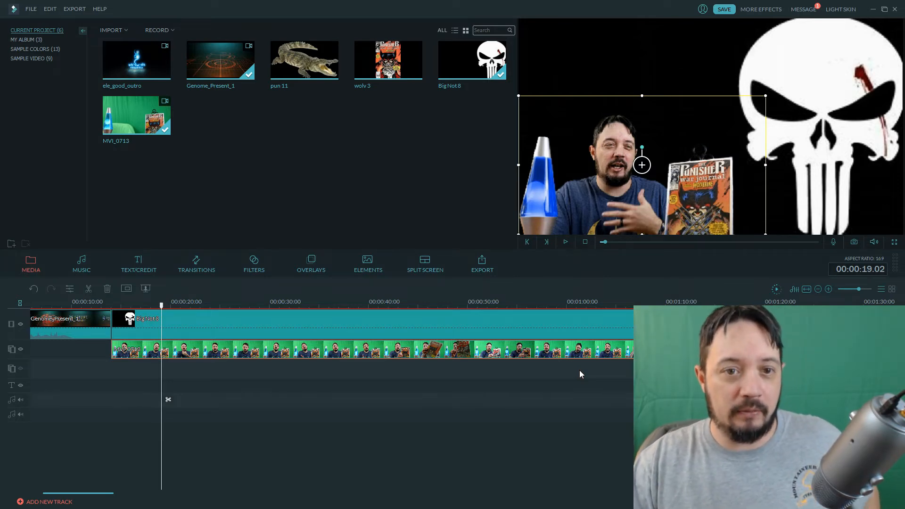
Enlarge the MVI_0713 overlay slightly in the video frame, keeping its lower-left corner fixed.
{"action": "left_click", "coordinate": [402, 335]}
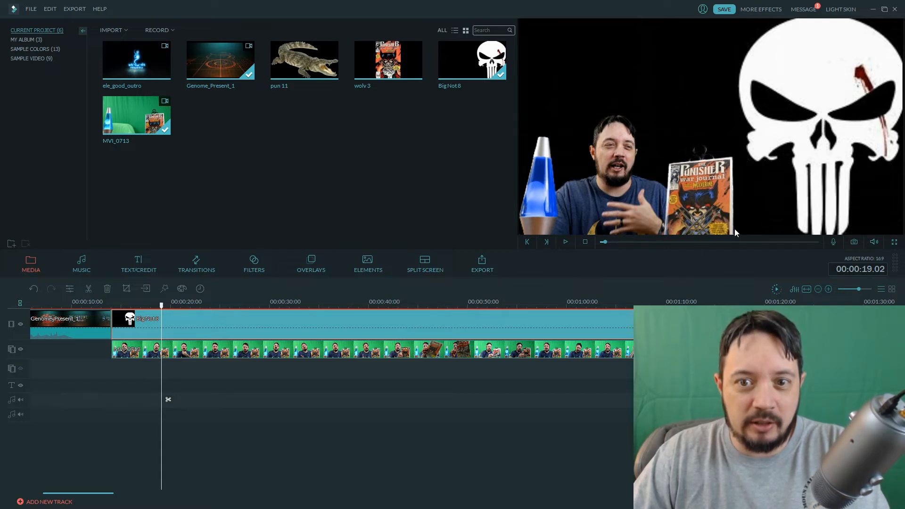
{"action": "left_click", "coordinate": [467, 353]}
{"action": "left_click_drag", "start_coordinate": [770, 94], "coordinate": [784, 87]}
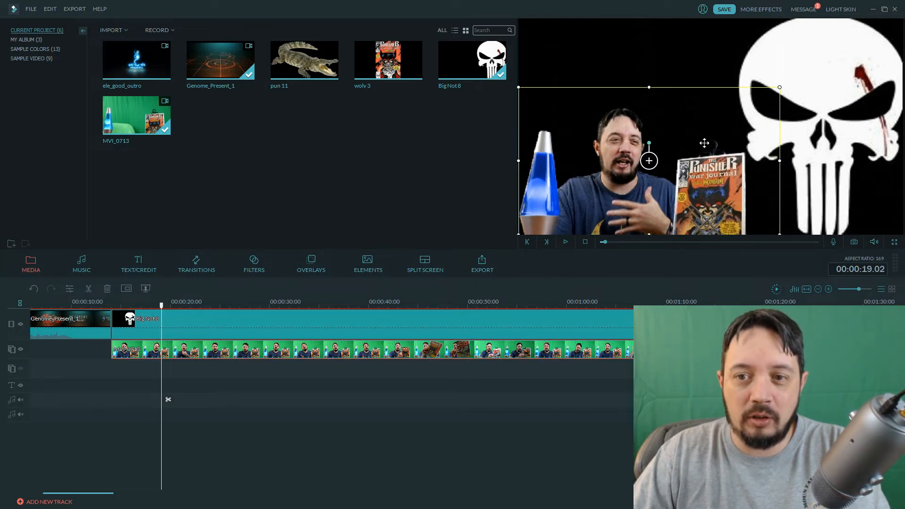
Try the overlay in higher positions within the video frame and return it to the frame's lower-left corner.
{"action": "left_click_drag", "start_coordinate": [665, 135], "coordinate": [676, 52]}
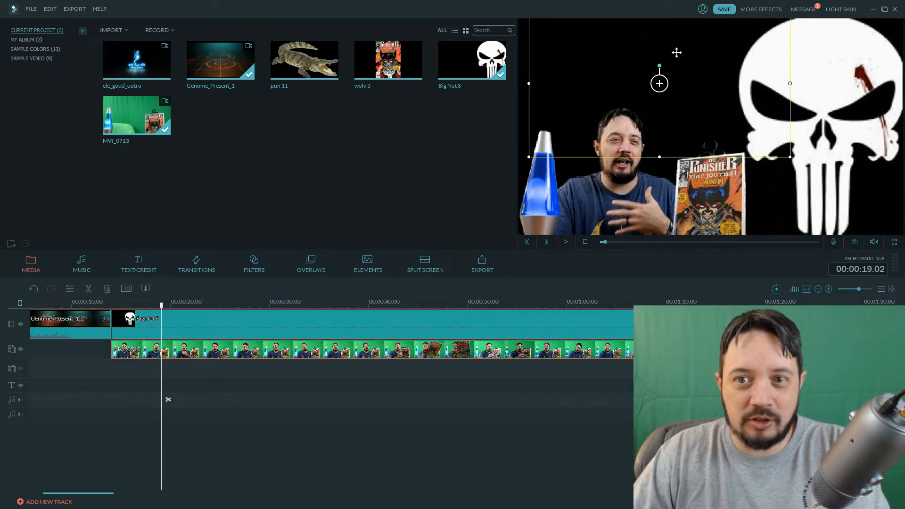
{"action": "left_click_drag", "start_coordinate": [660, 84], "coordinate": [664, 136]}
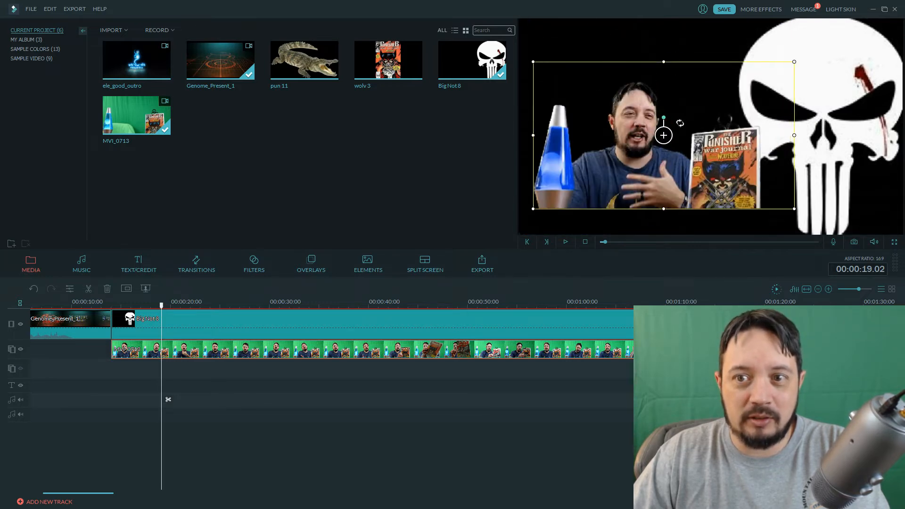
{"action": "left_click_drag", "start_coordinate": [697, 129], "coordinate": [683, 154]}
{"action": "left_click", "coordinate": [627, 400]}
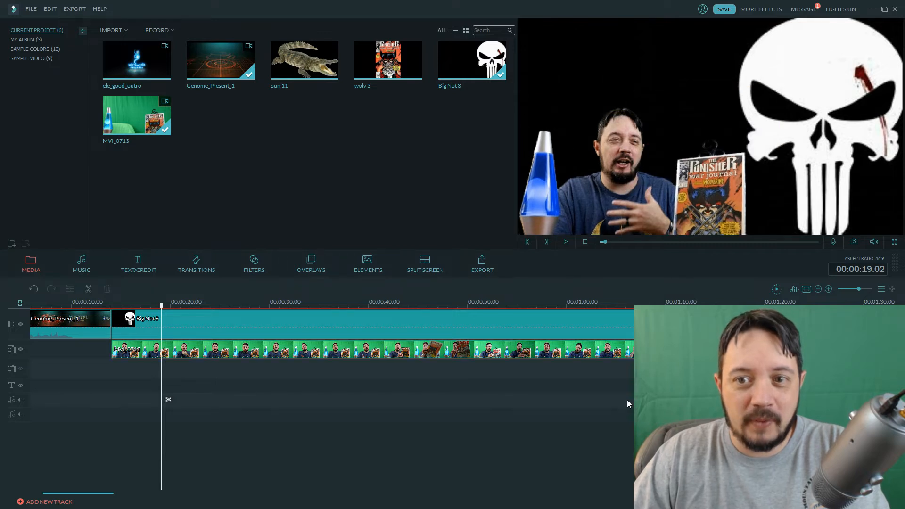
Split the MVI_0713 overlay clip at 00:00:21.03 and again at 00:00:25.19.
{"action": "left_click_drag", "start_coordinate": [161, 314], "coordinate": [186, 335]}
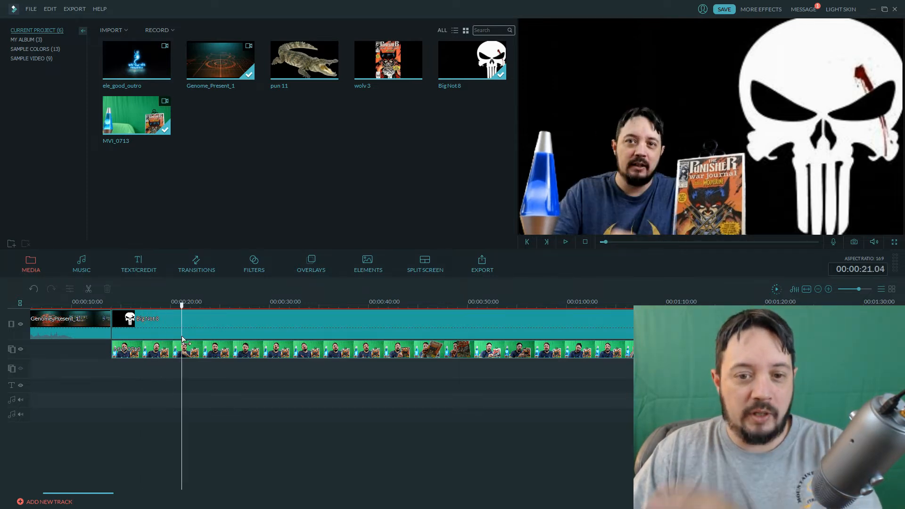
{"action": "left_click", "coordinate": [216, 350]}
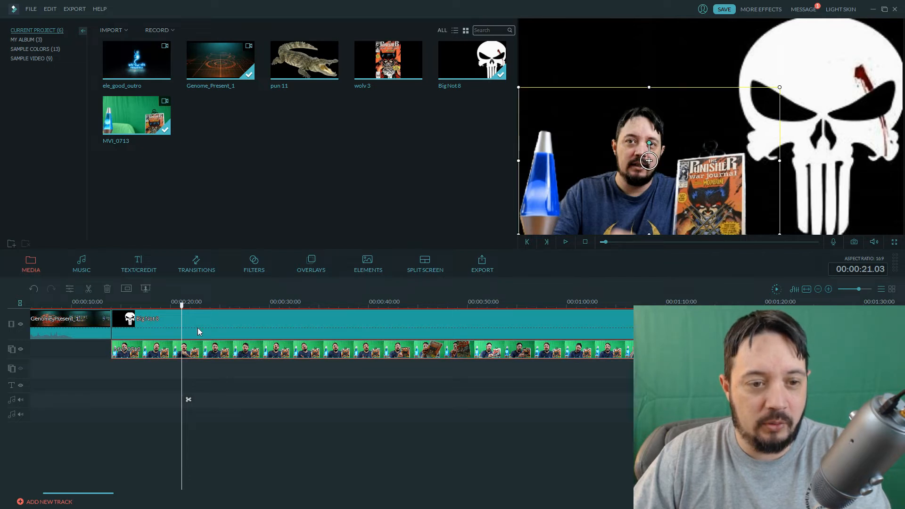
{"action": "left_click", "coordinate": [90, 290]}
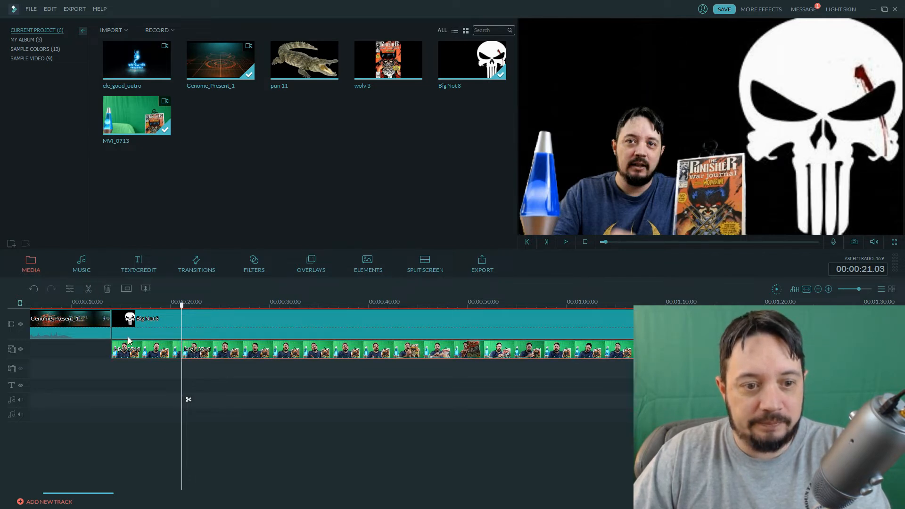
{"action": "left_click_drag", "start_coordinate": [181, 307], "coordinate": [227, 325]}
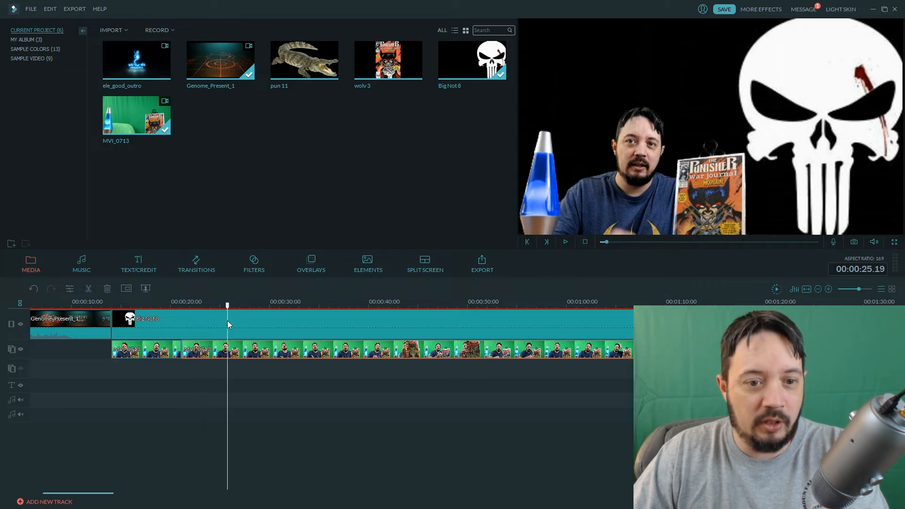
{"action": "left_click", "coordinate": [210, 353]}
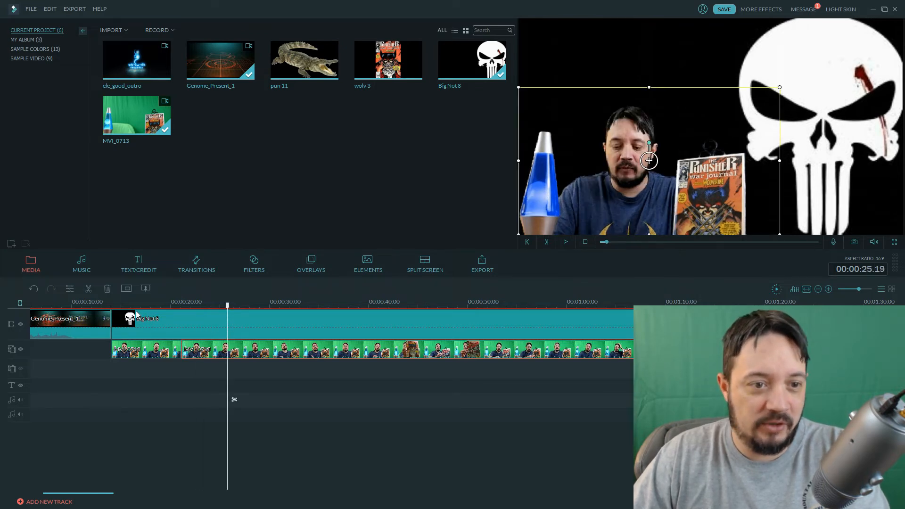
{"action": "left_click", "coordinate": [87, 289]}
Delete the short middle piece of the MVI_0713 overlay and close the gap by moving the remaining footage against the first piece.
{"action": "left_click", "coordinate": [207, 360]}
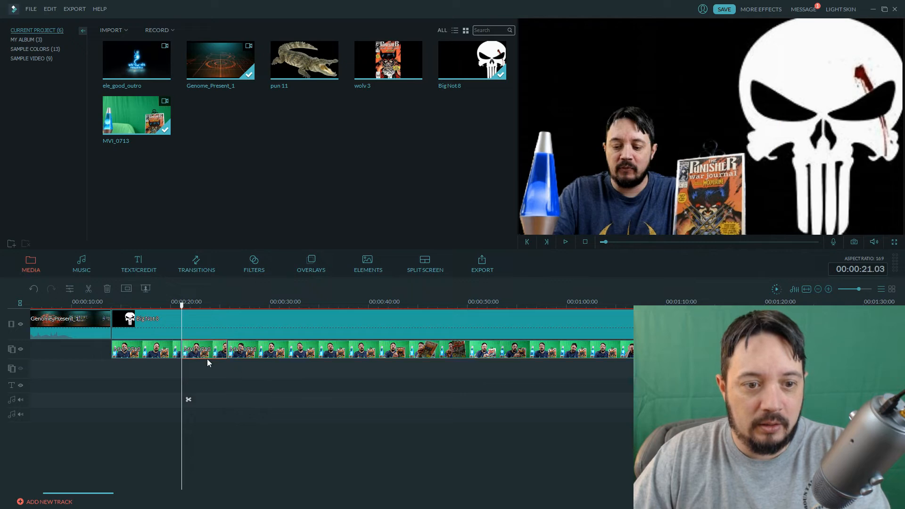
{"action": "left_click", "coordinate": [107, 288]}
{"action": "left_click_drag", "start_coordinate": [275, 353], "coordinate": [236, 353]}
{"action": "left_click_drag", "start_coordinate": [313, 389], "coordinate": [307, 389]}
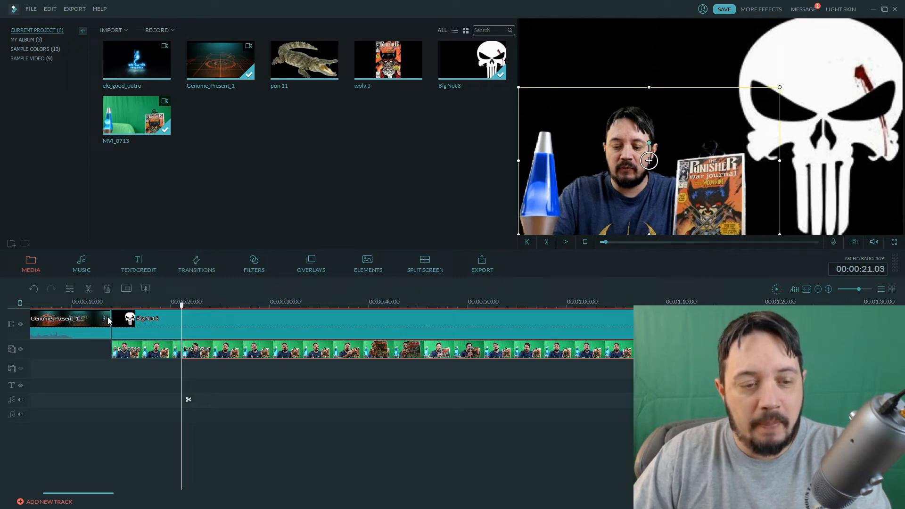
Add a Dissolve transition between the Genome_Present_1 intro and the Big Not 8 background, and play through it.
{"action": "left_click_drag", "start_coordinate": [182, 307], "coordinate": [106, 310]}
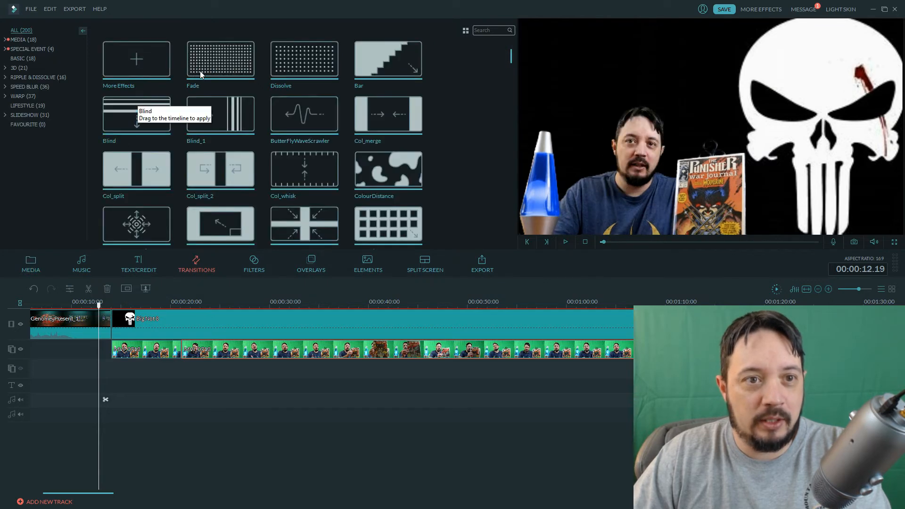
{"action": "left_click_drag", "start_coordinate": [304, 59], "coordinate": [107, 339]}
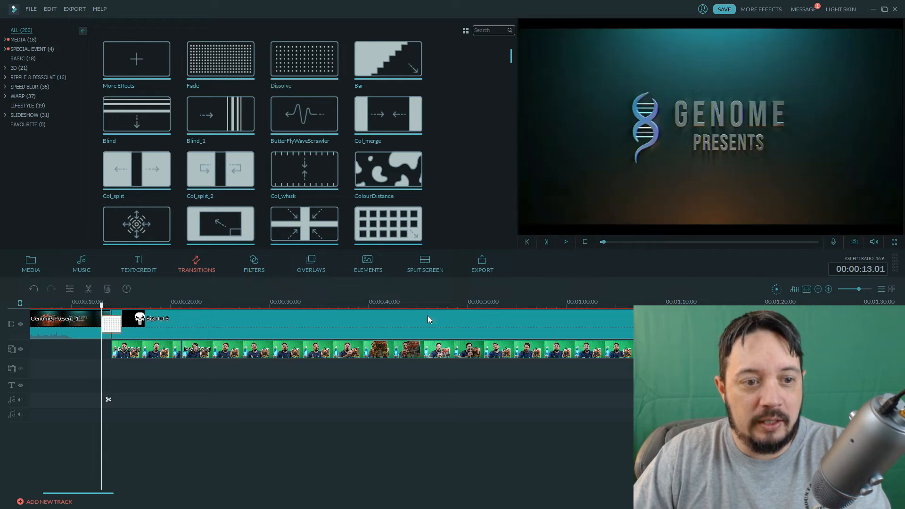
{"action": "left_click", "coordinate": [565, 241]}
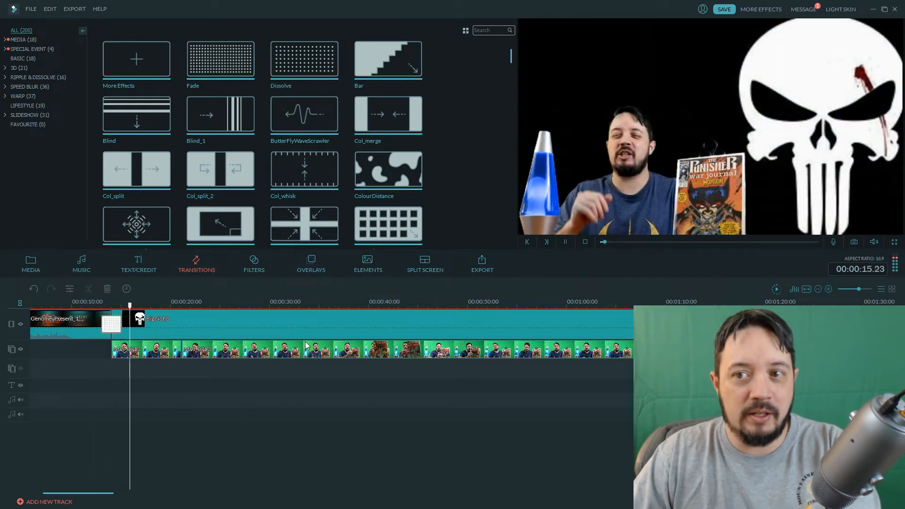
{"action": "left_click", "coordinate": [565, 242]}
{"action": "left_click", "coordinate": [32, 263]}
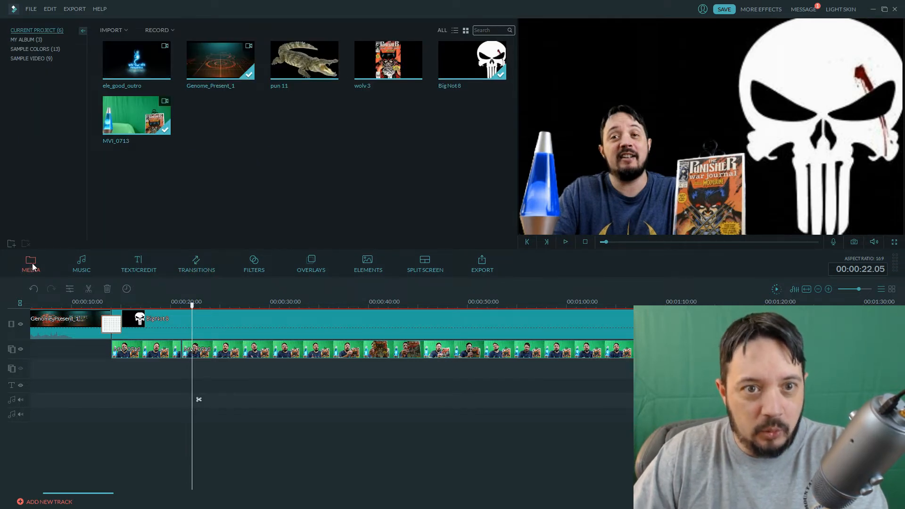
{"action": "left_click", "coordinate": [125, 29]}
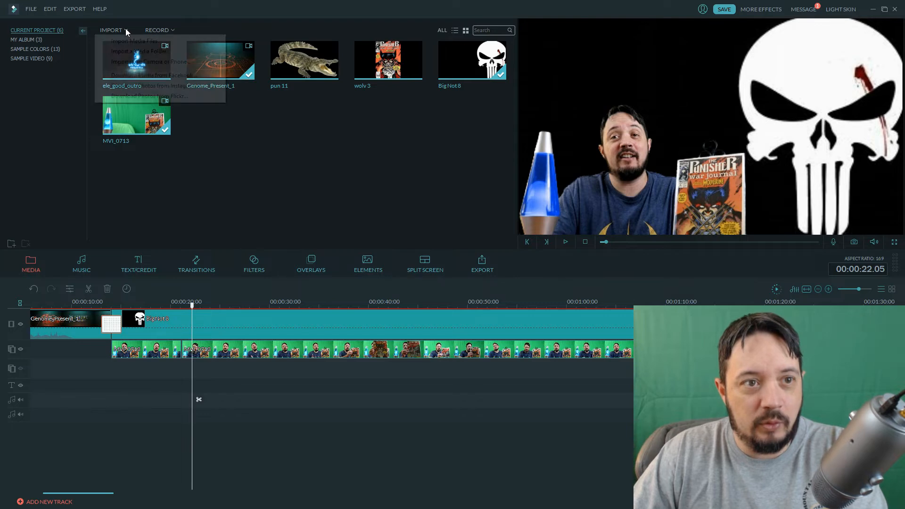
{"action": "left_click", "coordinate": [127, 39]}
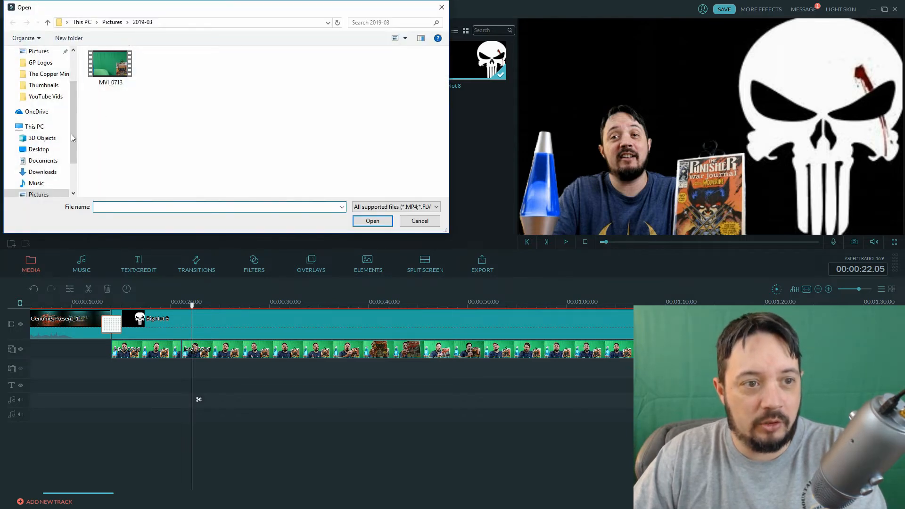
{"action": "left_click", "coordinate": [42, 149]}
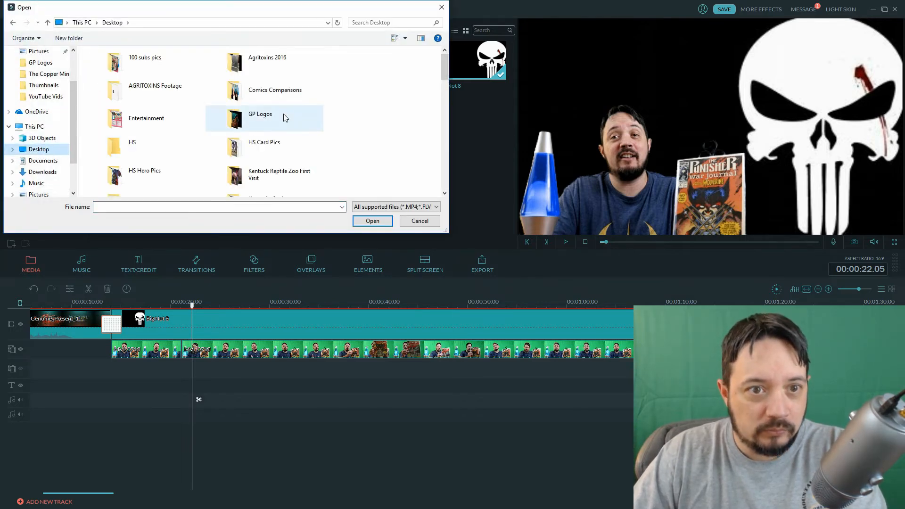
{"action": "left_click_drag", "start_coordinate": [448, 74], "coordinate": [445, 152]}
{"action": "double_click", "coordinate": [311, 144]}
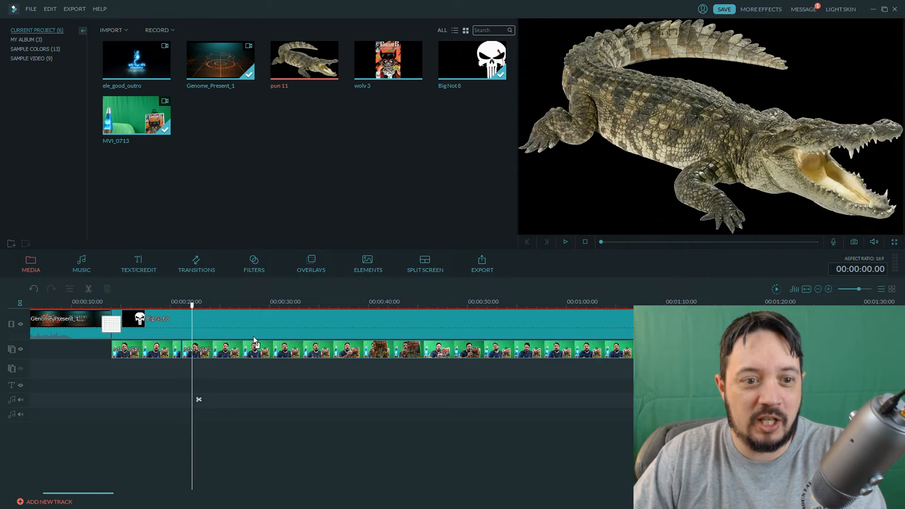
Place the pun 11 crocodile picture on the track below MVI_0713 at 00:00:22.05 and shrink it to about half the frame's width, above the presenter.
{"action": "left_click_drag", "start_coordinate": [198, 372], "coordinate": [191, 372]}
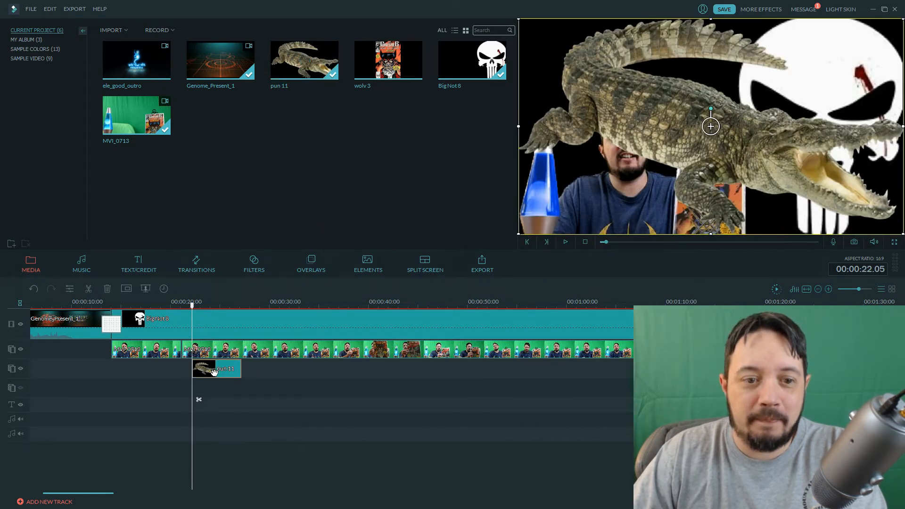
{"action": "left_click_drag", "start_coordinate": [519, 19], "coordinate": [690, 115]}
{"action": "left_click_drag", "start_coordinate": [771, 207], "coordinate": [619, 94]}
{"action": "left_click_drag", "start_coordinate": [700, 99], "coordinate": [698, 107]}
{"action": "left_click_drag", "start_coordinate": [698, 107], "coordinate": [722, 114]}
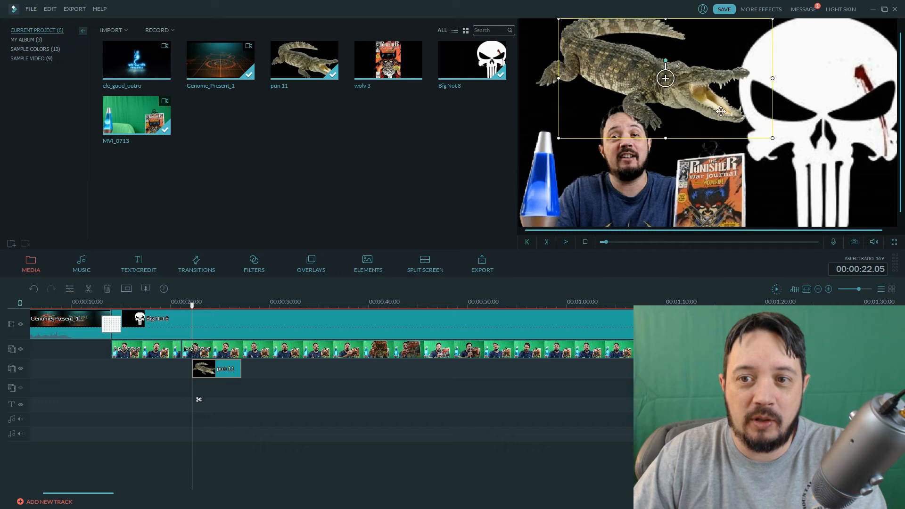
Apply the Down Up 2 motion to the pun 11 overlay and play the animation from its start.
{"action": "double_click", "coordinate": [228, 372]}
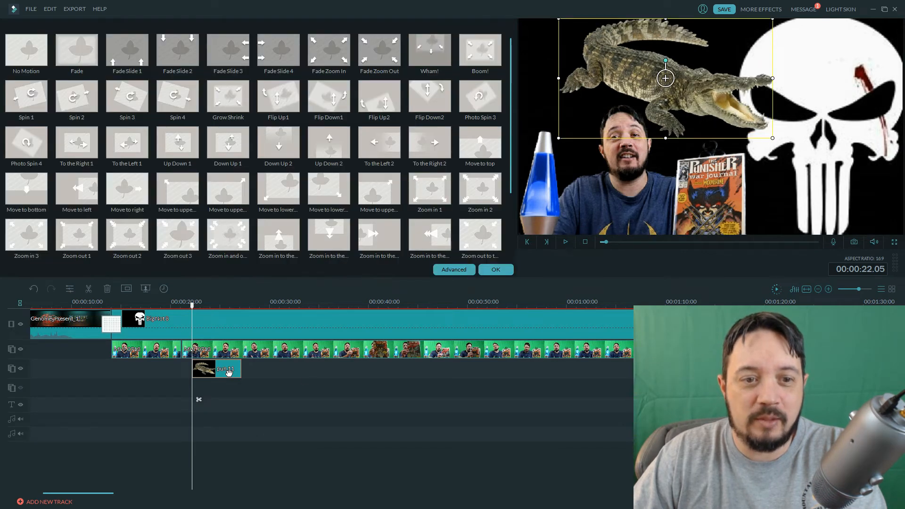
{"action": "left_click", "coordinate": [278, 142]}
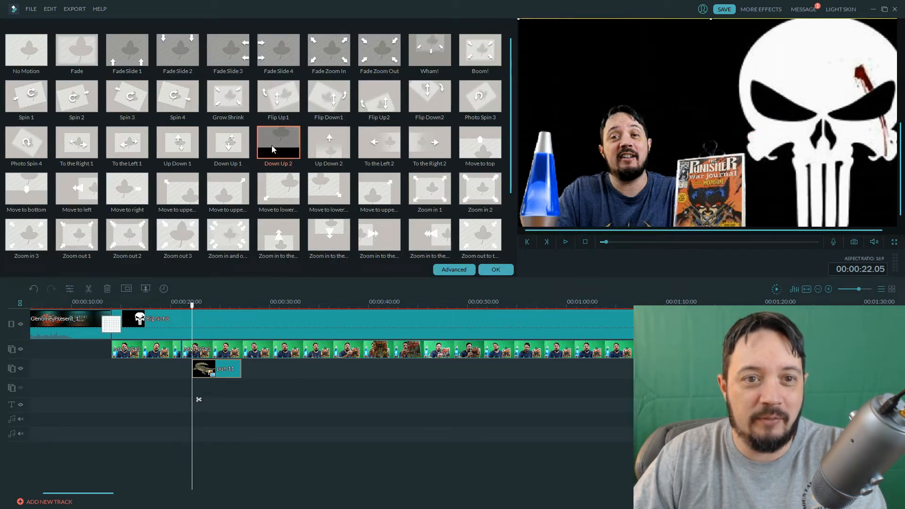
{"action": "left_click", "coordinate": [499, 269]}
{"action": "left_click_drag", "start_coordinate": [191, 308], "coordinate": [216, 313]}
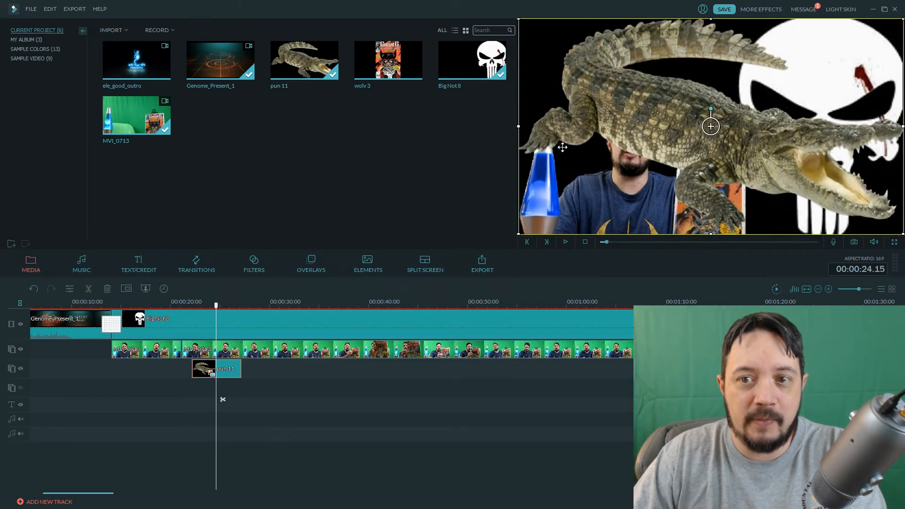
{"action": "left_click_drag", "start_coordinate": [216, 306], "coordinate": [190, 307]}
{"action": "left_click", "coordinate": [566, 241]}
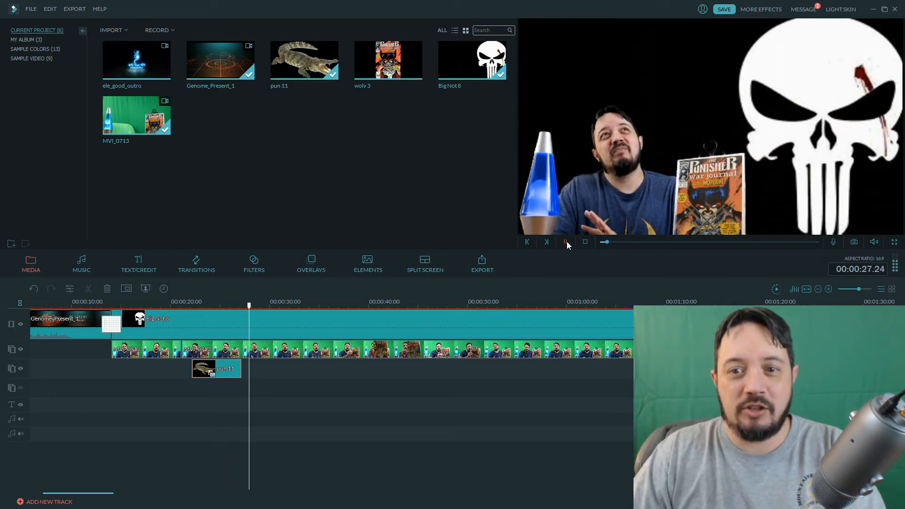
{"action": "left_click", "coordinate": [567, 241]}
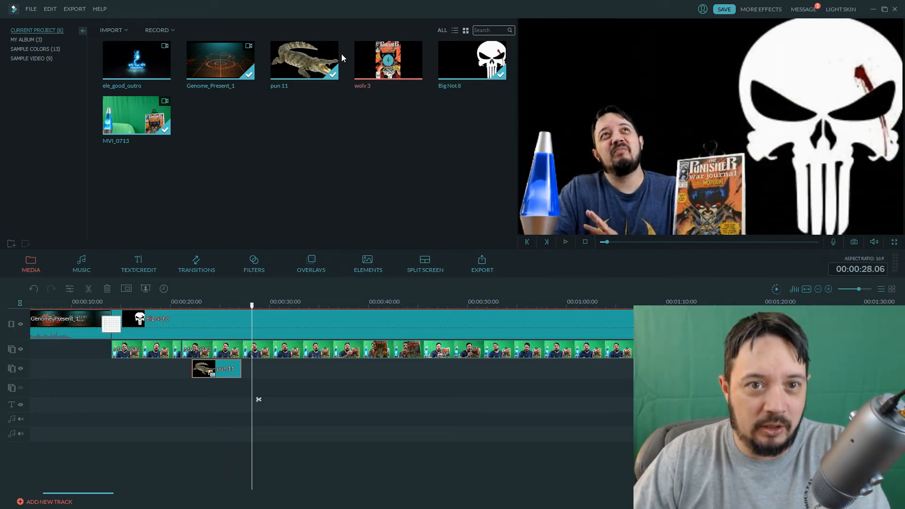
Add the wolv 3 comic cover on a new overlay track at 00:00:22.05 and place it along the video frame's right edge.
{"action": "left_click_drag", "start_coordinate": [405, 53], "coordinate": [197, 381]}
{"action": "double_click", "coordinate": [210, 371]}
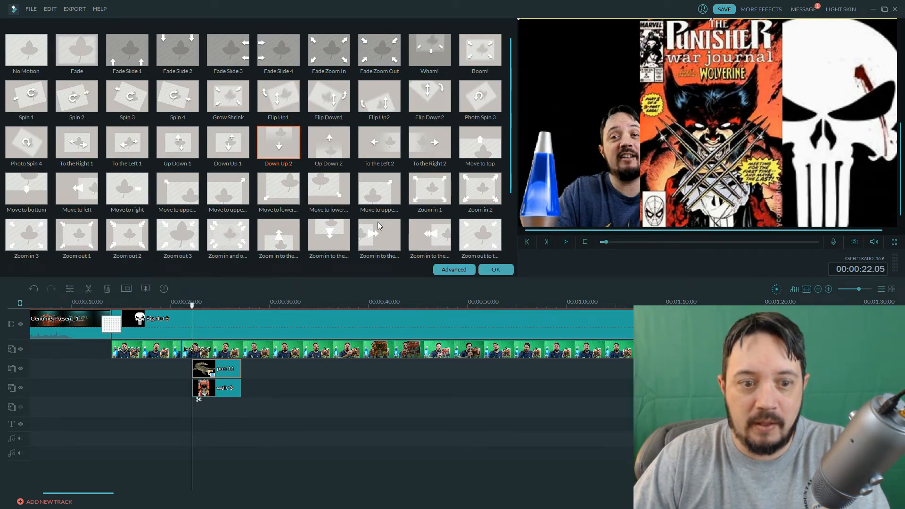
{"action": "left_click", "coordinate": [229, 398]}
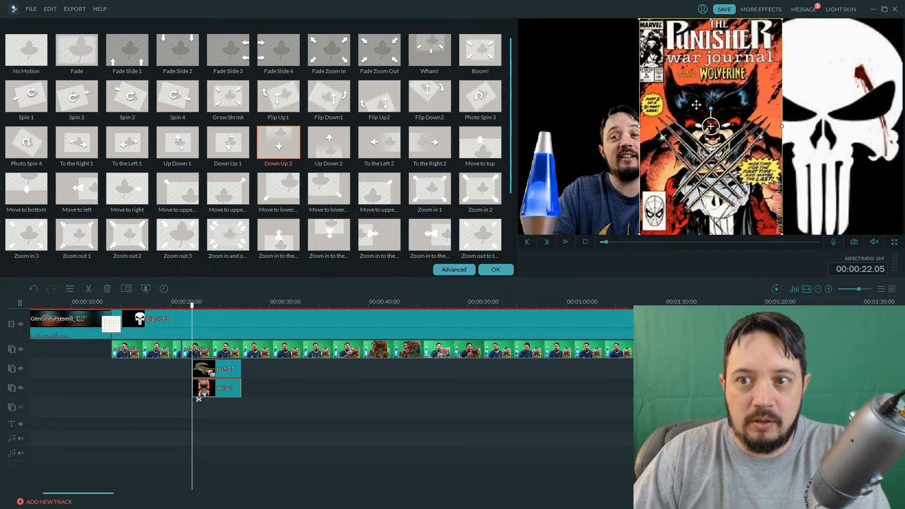
{"action": "left_click_drag", "start_coordinate": [796, 105], "coordinate": [821, 105]}
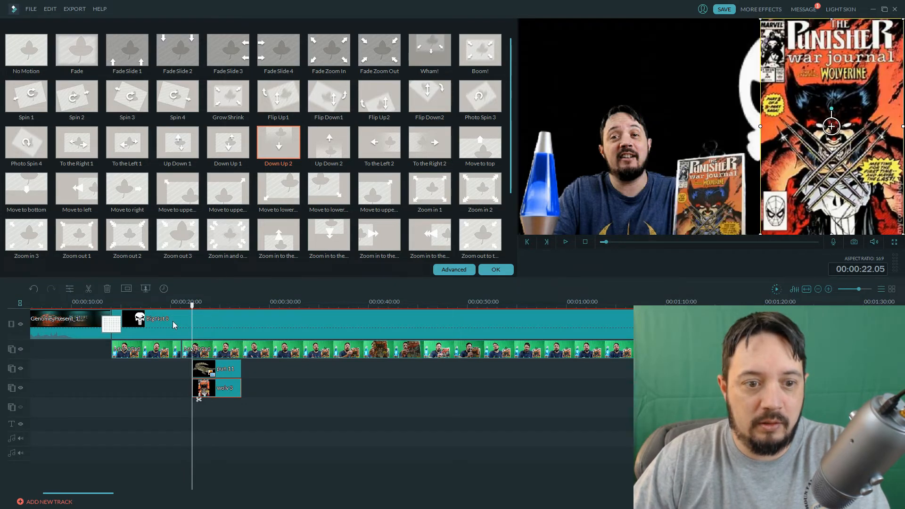
Scale the pun 11 crocodile to about two thirds of the frame's width and place it at the frame's upper left, beside the comic cover.
{"action": "left_click_drag", "start_coordinate": [193, 311], "coordinate": [213, 310]}
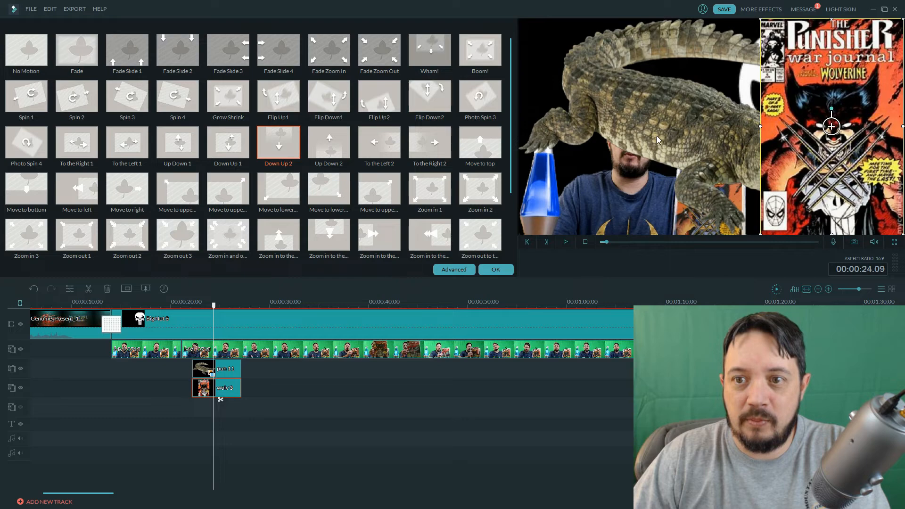
{"action": "left_click", "coordinate": [678, 108]}
{"action": "left_click_drag", "start_coordinate": [678, 108], "coordinate": [555, 108]}
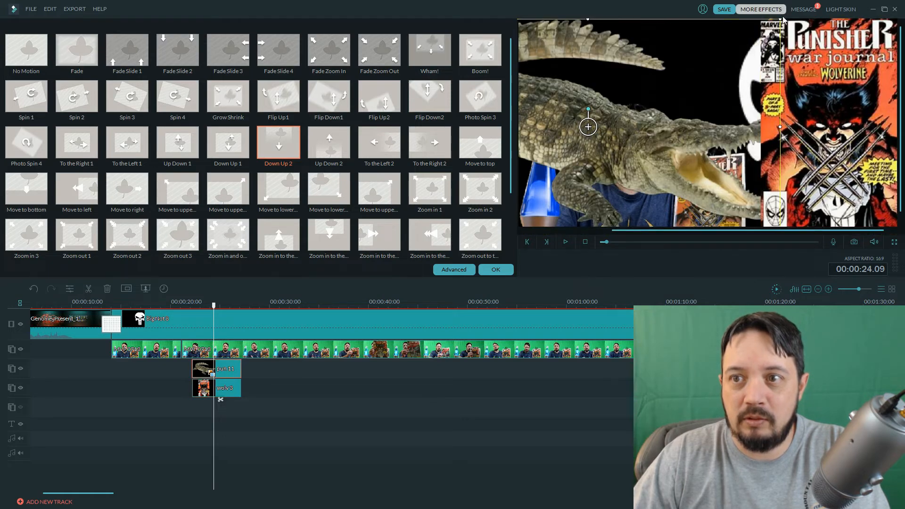
{"action": "left_click_drag", "start_coordinate": [779, 19], "coordinate": [644, 95]}
{"action": "left_click_drag", "start_coordinate": [606, 191], "coordinate": [687, 129]}
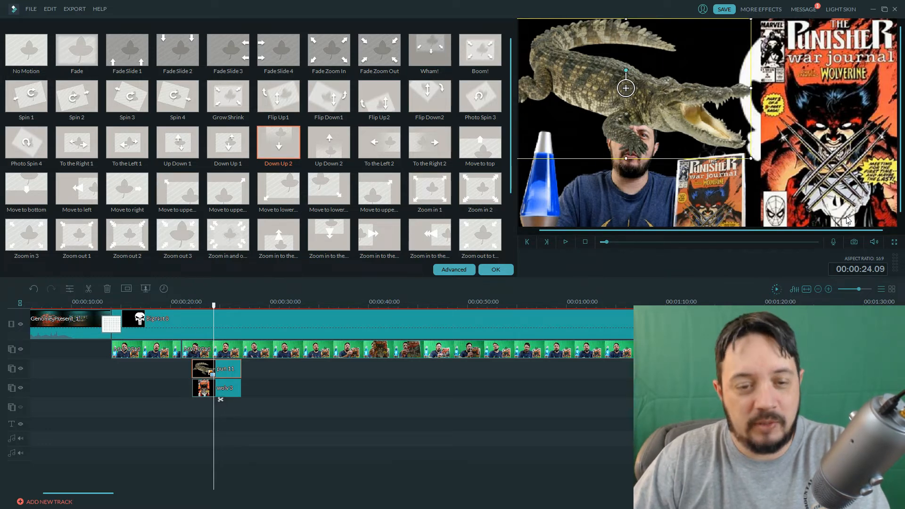
{"action": "left_click", "coordinate": [496, 269]}
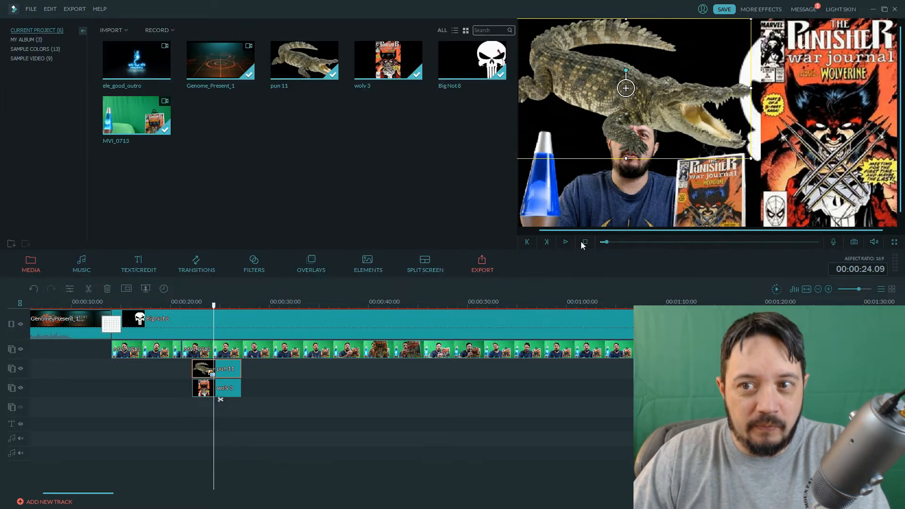
Play back the section with the pun 11 and wolv 3 overlays from its start.
{"action": "left_click_drag", "start_coordinate": [215, 307], "coordinate": [191, 309]}
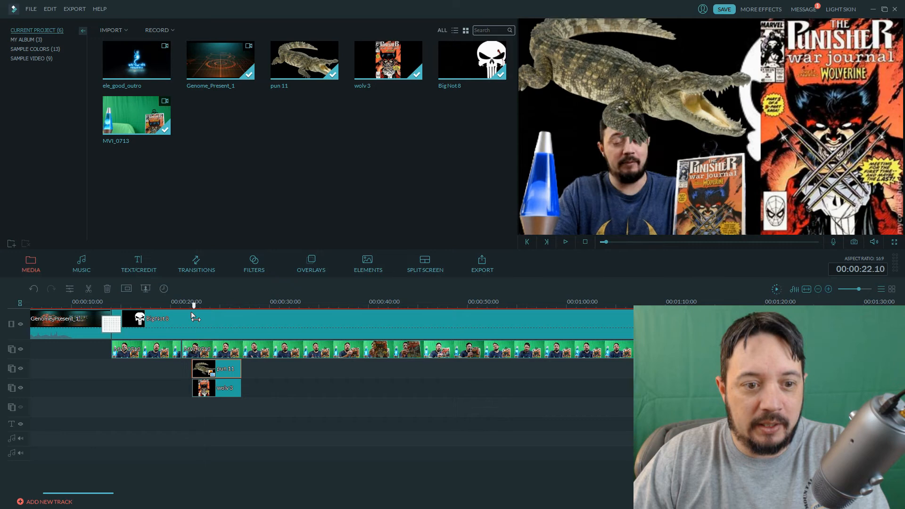
{"action": "left_click", "coordinate": [566, 242]}
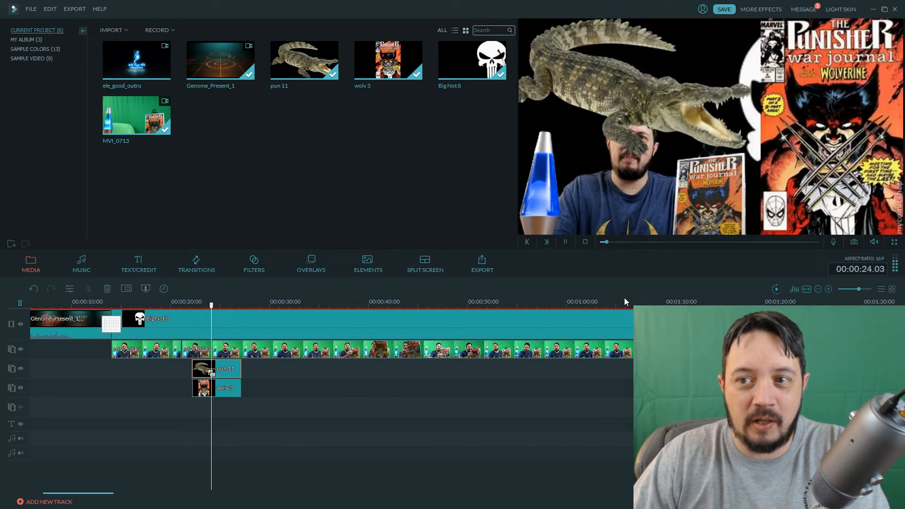
{"action": "left_click", "coordinate": [566, 242]}
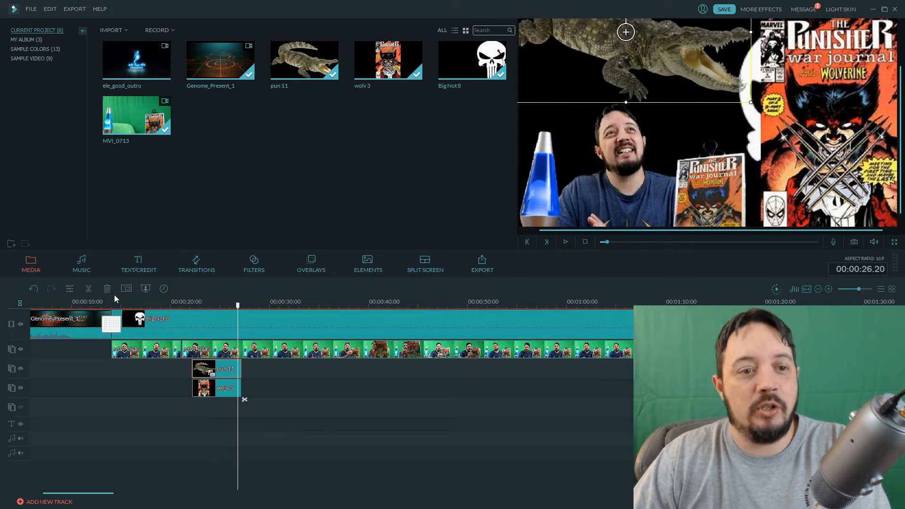
Add the Chickens sound effect to the first audio track, aligned with the start of the pun 11 and wolv 3 overlays.
{"action": "left_click", "coordinate": [88, 272]}
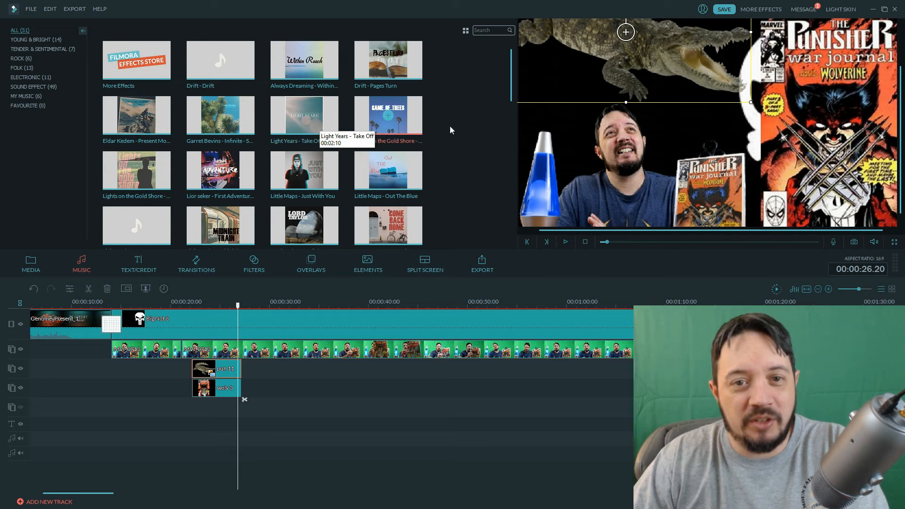
{"action": "left_click", "coordinate": [36, 88]}
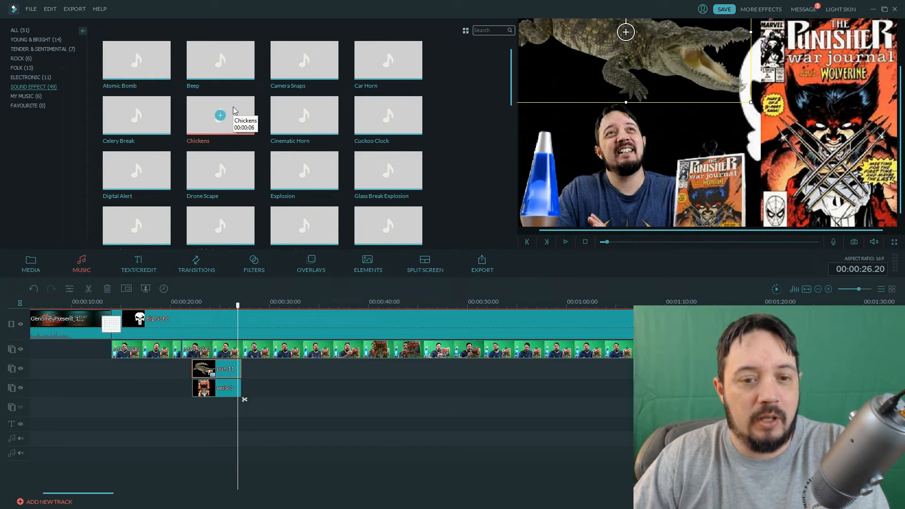
{"action": "left_click_drag", "start_coordinate": [234, 110], "coordinate": [206, 402]}
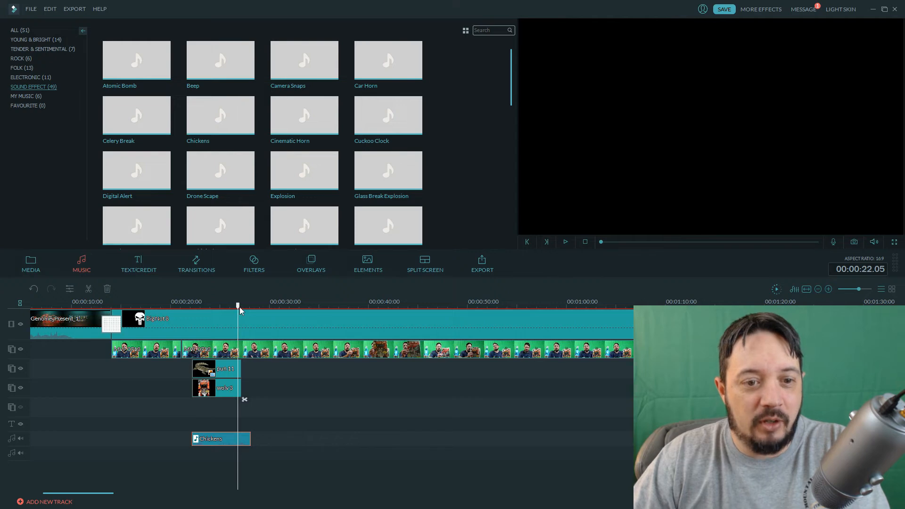
Play back the overlay section with the Chickens sound effect, starting from 00:00:21.16.
{"action": "left_click_drag", "start_coordinate": [240, 310], "coordinate": [193, 310]}
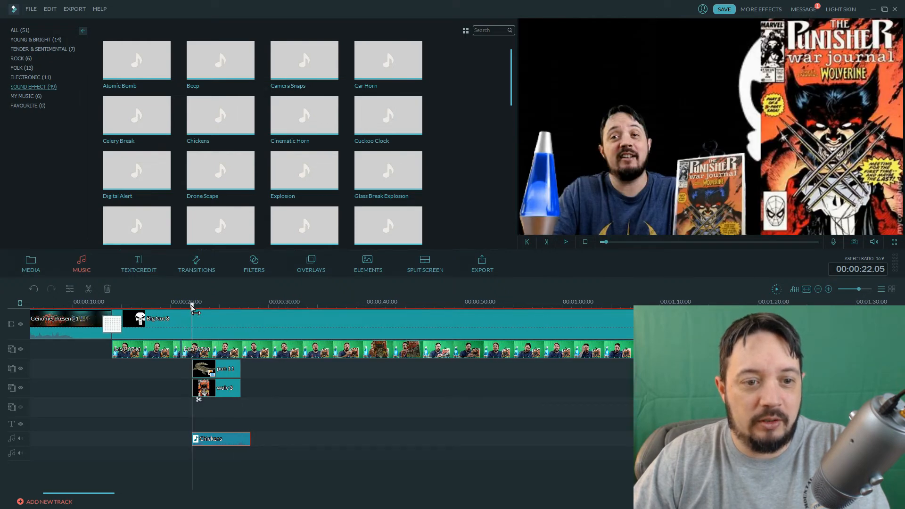
{"action": "left_click_drag", "start_coordinate": [192, 310], "coordinate": [186, 310]}
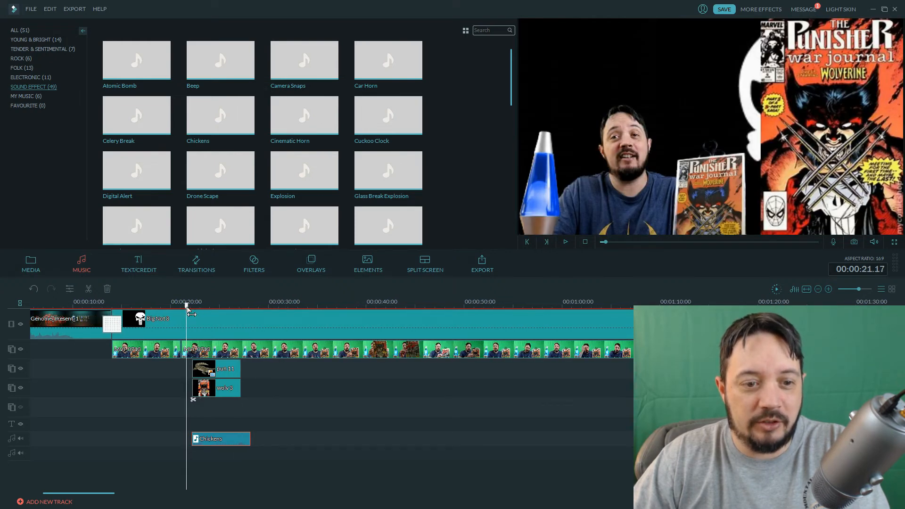
{"action": "left_click", "coordinate": [566, 242]}
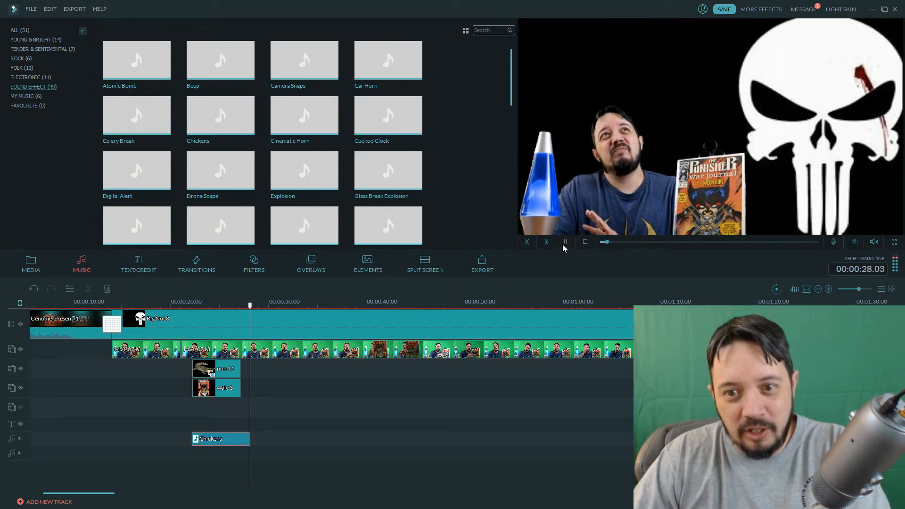
{"action": "left_click", "coordinate": [567, 243]}
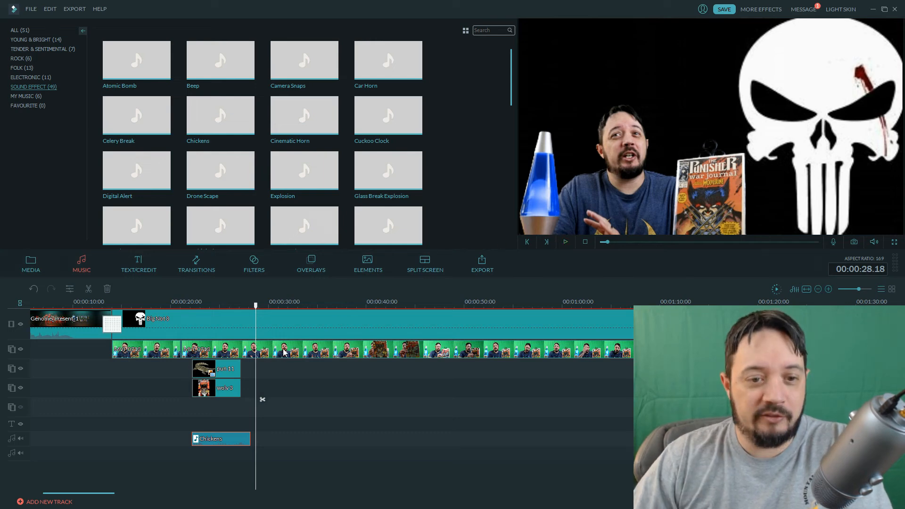
Import the Earl Grey or Darjeeling video from the Funny folder in Documents > FilmoraScreen > ExportFiles into the project media.
{"action": "left_click", "coordinate": [39, 264]}
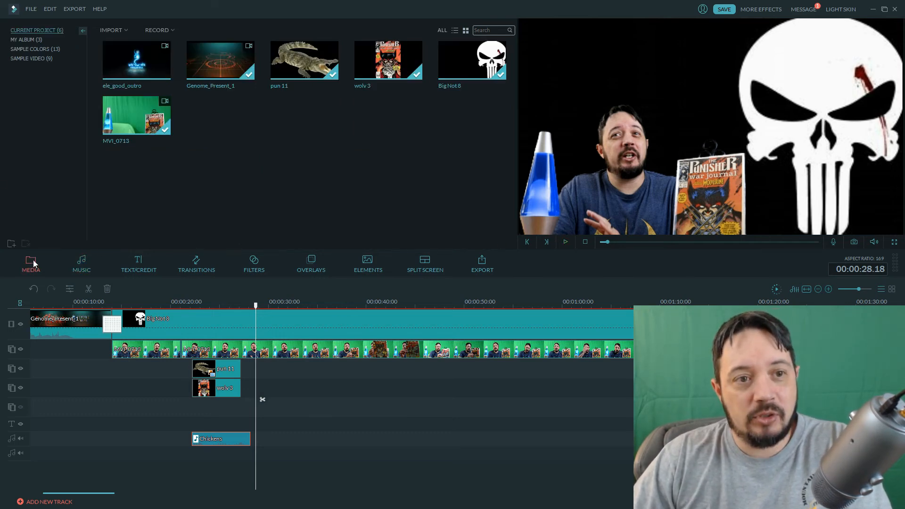
{"action": "left_click", "coordinate": [126, 28]}
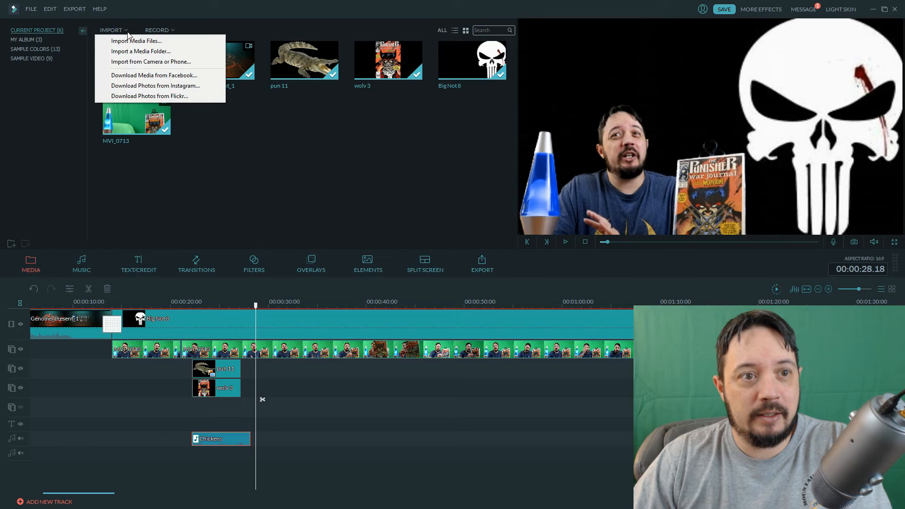
{"action": "left_click", "coordinate": [131, 42]}
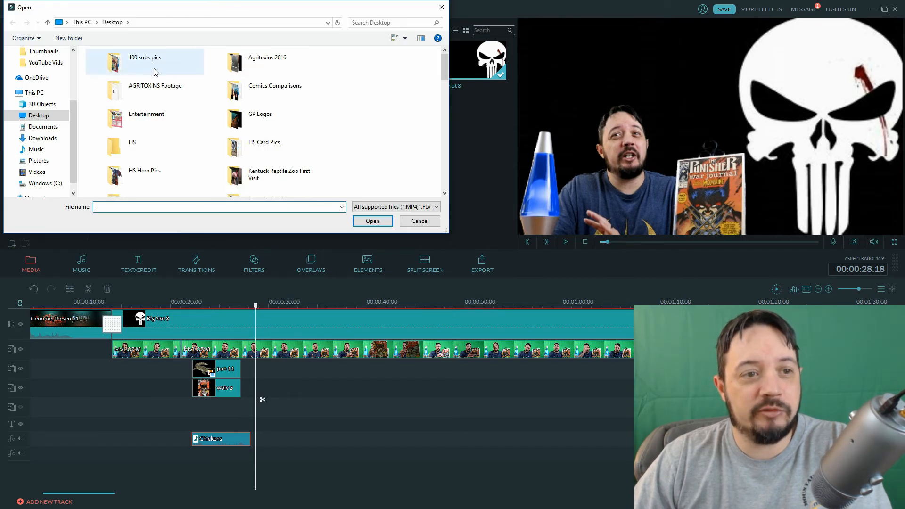
{"action": "left_click", "coordinate": [42, 126]}
{"action": "double_click", "coordinate": [111, 145]}
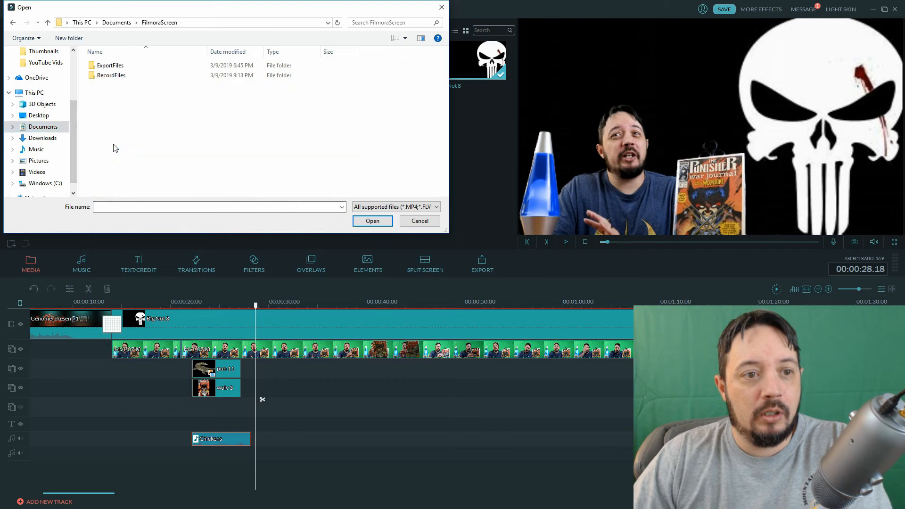
{"action": "double_click", "coordinate": [122, 67]}
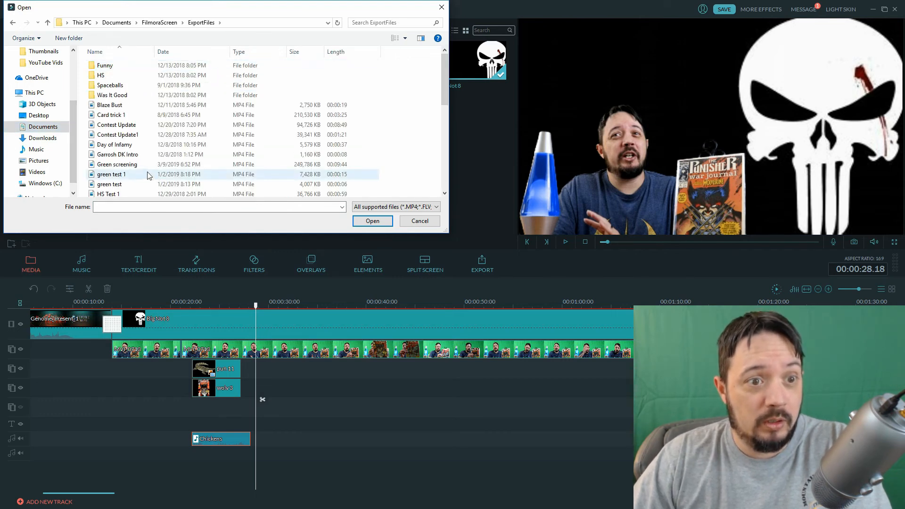
{"action": "scroll", "coordinate": [133, 178], "scroll_direction": "down", "scroll_amount": 1}
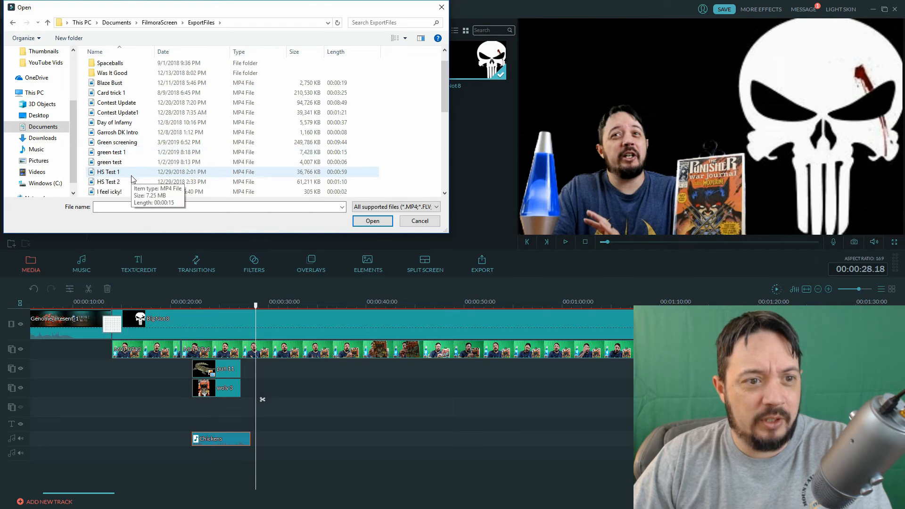
{"action": "scroll", "coordinate": [132, 177], "scroll_direction": "up", "scroll_amount": 1}
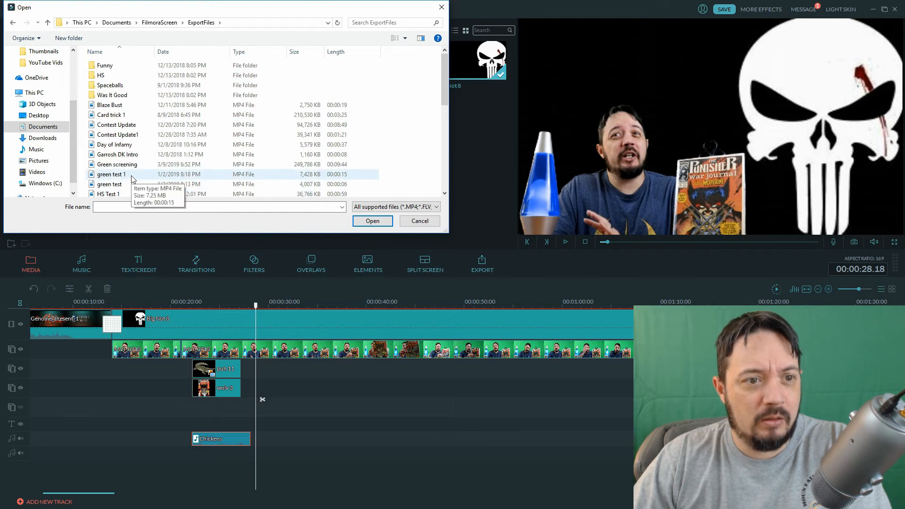
{"action": "double_click", "coordinate": [104, 65]}
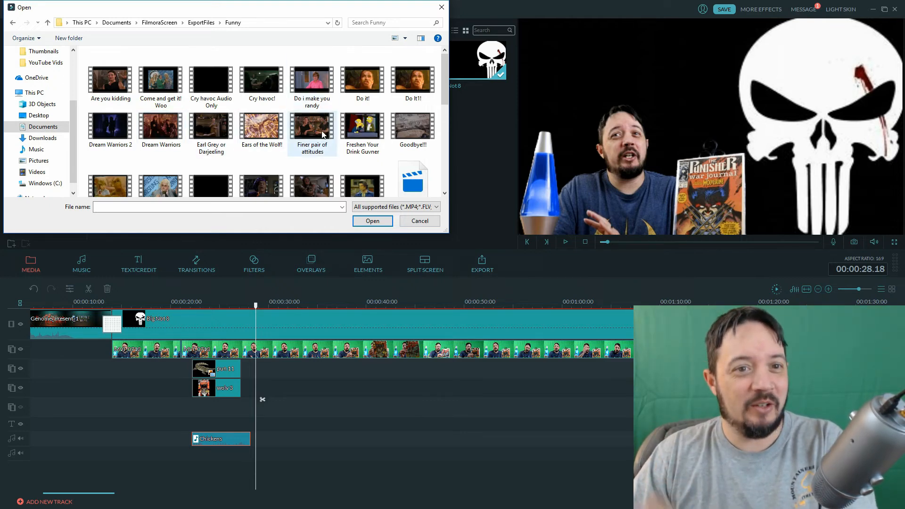
{"action": "left_click", "coordinate": [216, 121]}
{"action": "double_click", "coordinate": [216, 120]}
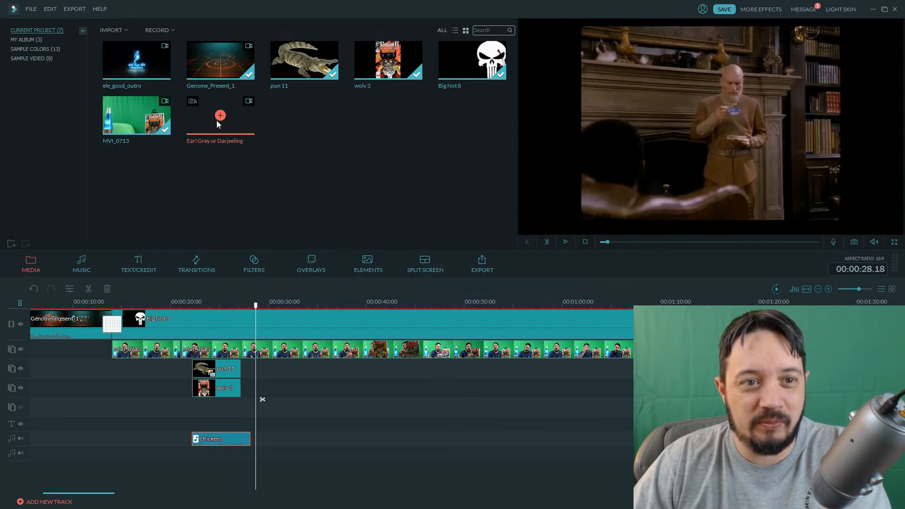
Split the background and green screen clips at 00:00:30.18 and insert the Earl Grey or Darjeeling clip at the cut on the main video track.
{"action": "left_click", "coordinate": [275, 306]}
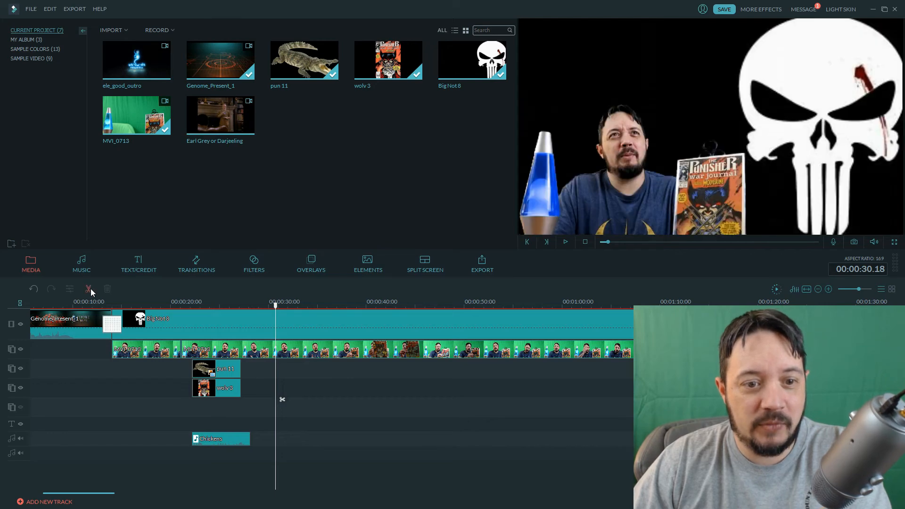
{"action": "left_click", "coordinate": [90, 289]}
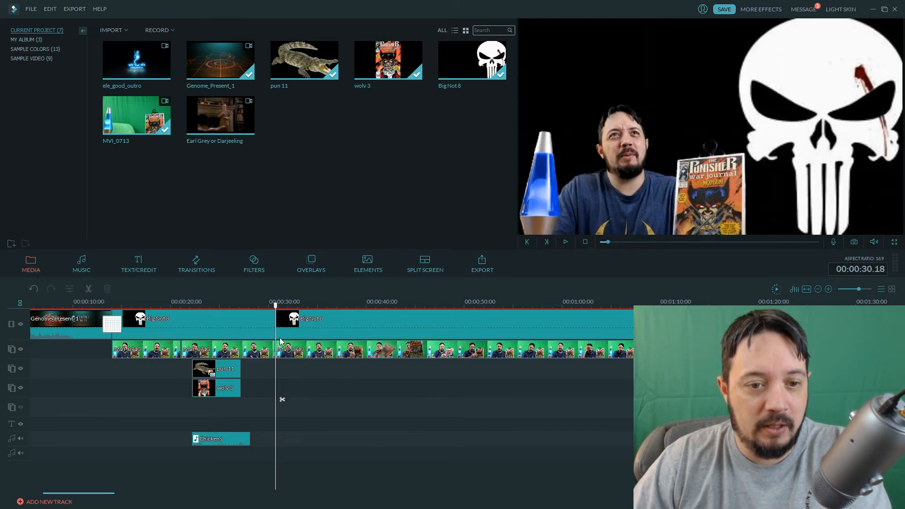
{"action": "left_click_drag", "start_coordinate": [276, 307], "coordinate": [272, 305]}
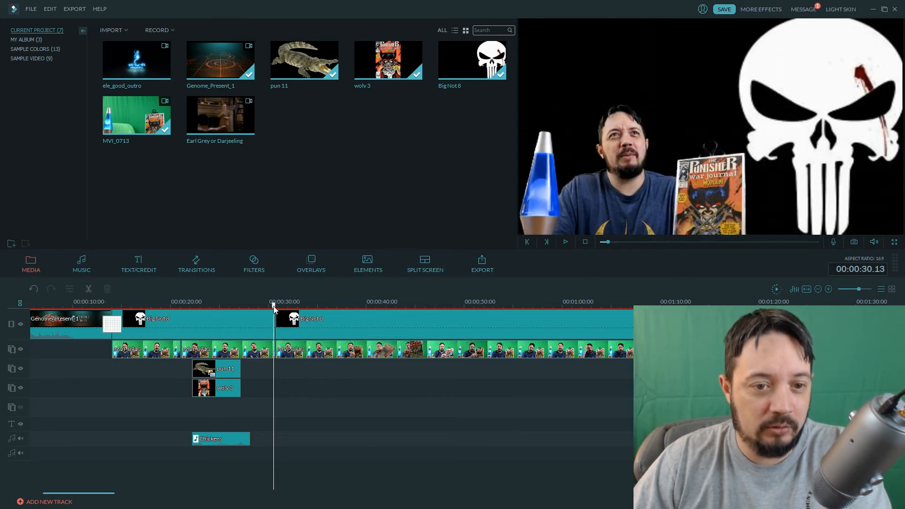
{"action": "left_click", "coordinate": [565, 243]}
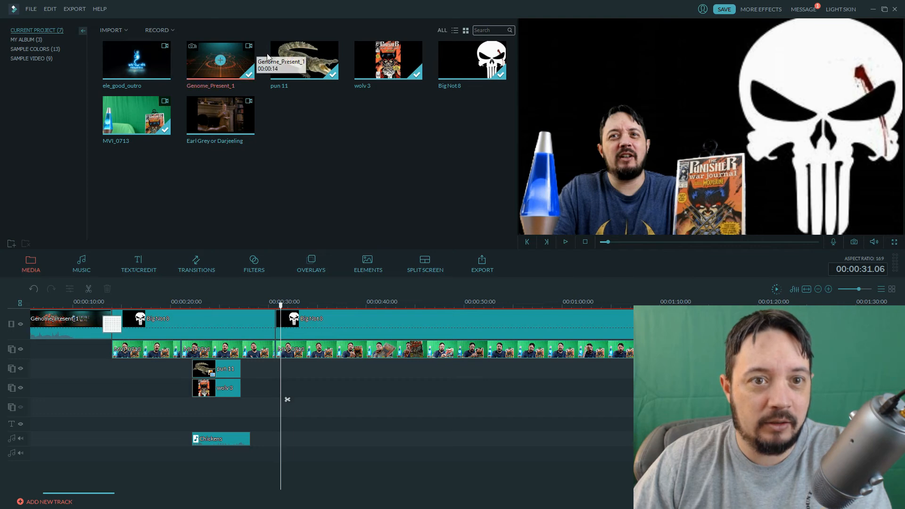
{"action": "left_click_drag", "start_coordinate": [243, 124], "coordinate": [280, 319]}
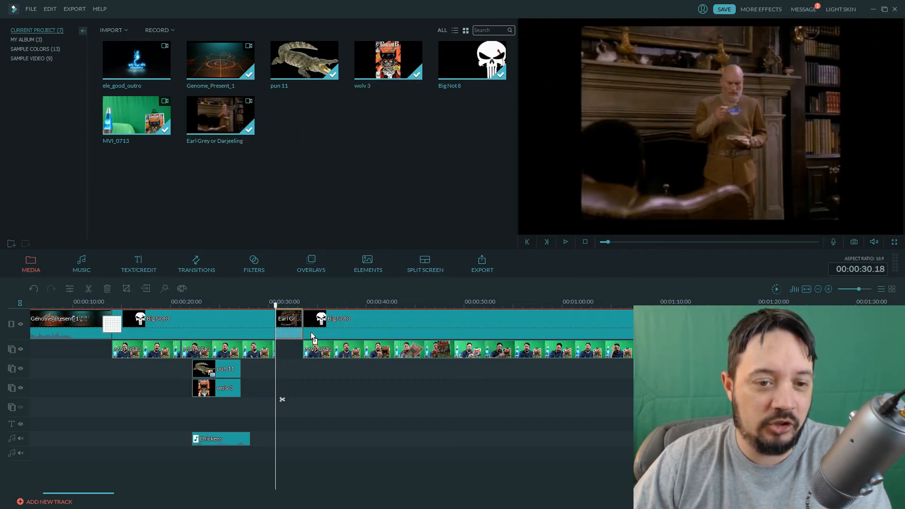
Play back the section around the inserted Earl Grey or Darjeeling clip, starting from 00:00:28.19.
{"action": "left_click", "coordinate": [276, 305]}
{"action": "left_click_drag", "start_coordinate": [276, 305], "coordinate": [256, 306]}
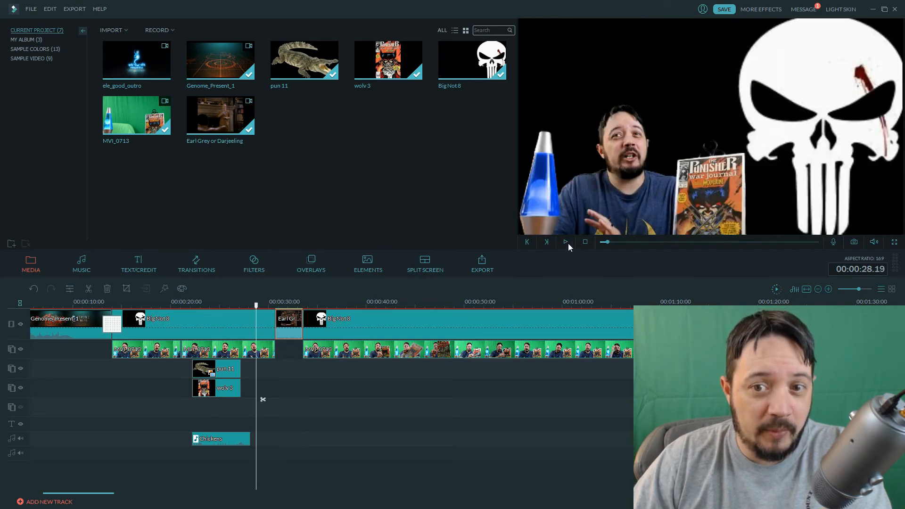
{"action": "left_click", "coordinate": [564, 242]}
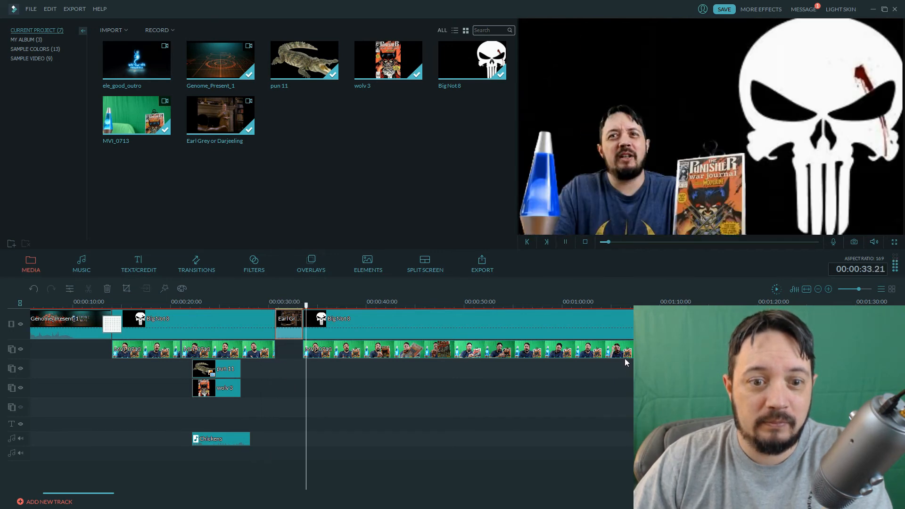
{"action": "left_click", "coordinate": [565, 241]}
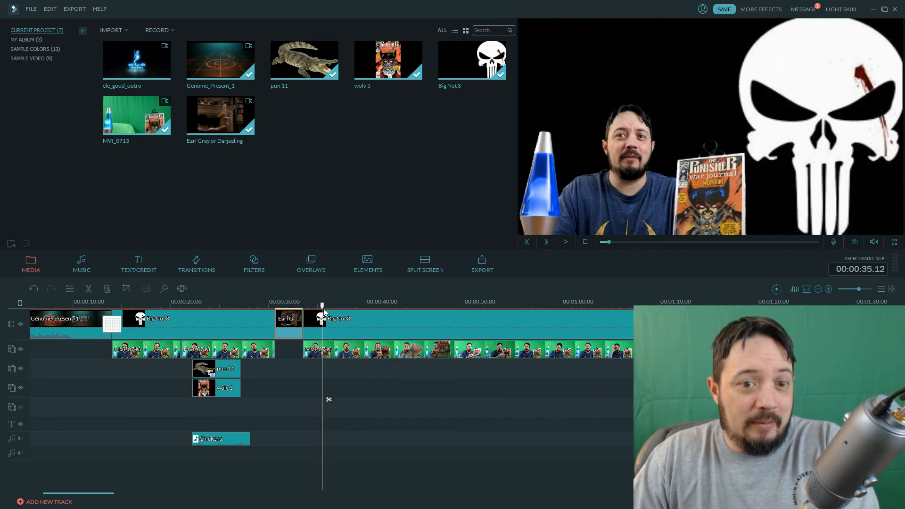
Move the playhead to 00:00:48.19 in the green screen footage after the inserted movie clip.
{"action": "left_click", "coordinate": [352, 311]}
{"action": "left_click_drag", "start_coordinate": [352, 311], "coordinate": [452, 330]}
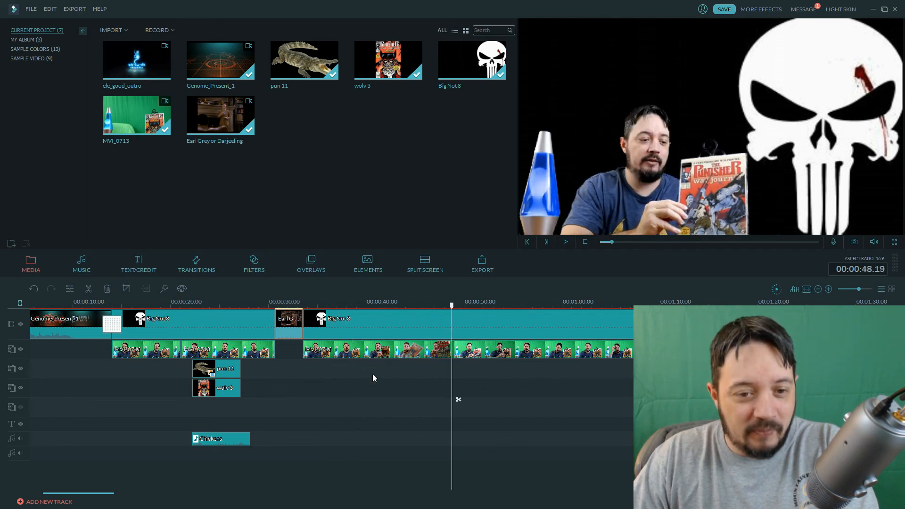